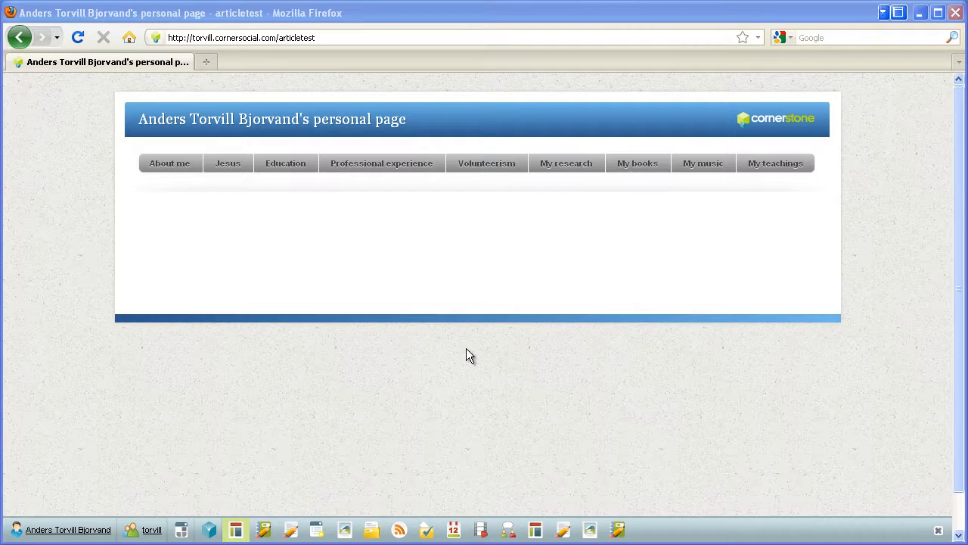
- Switch the page to edit mode and add an Article list from the personal articles module to the content area below the menu
click(184, 529)
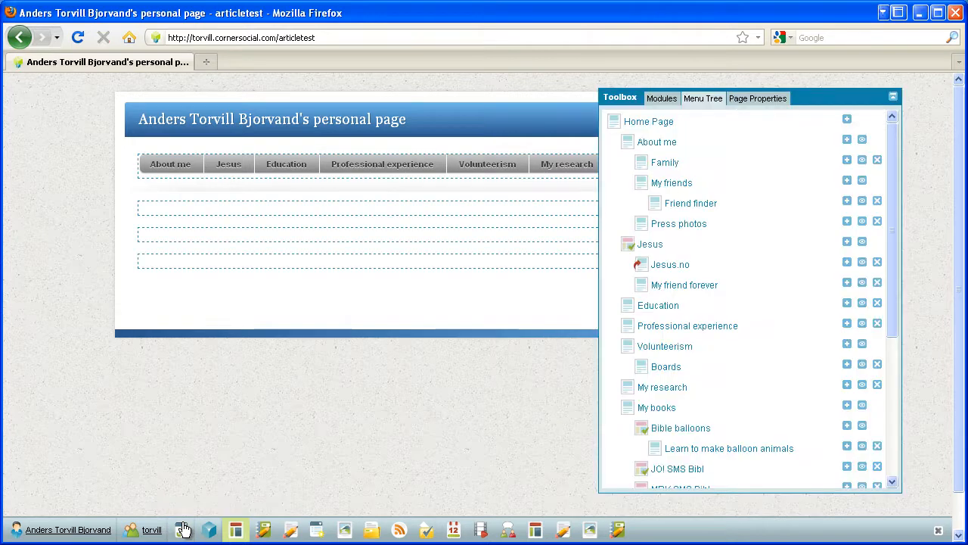
click(662, 100)
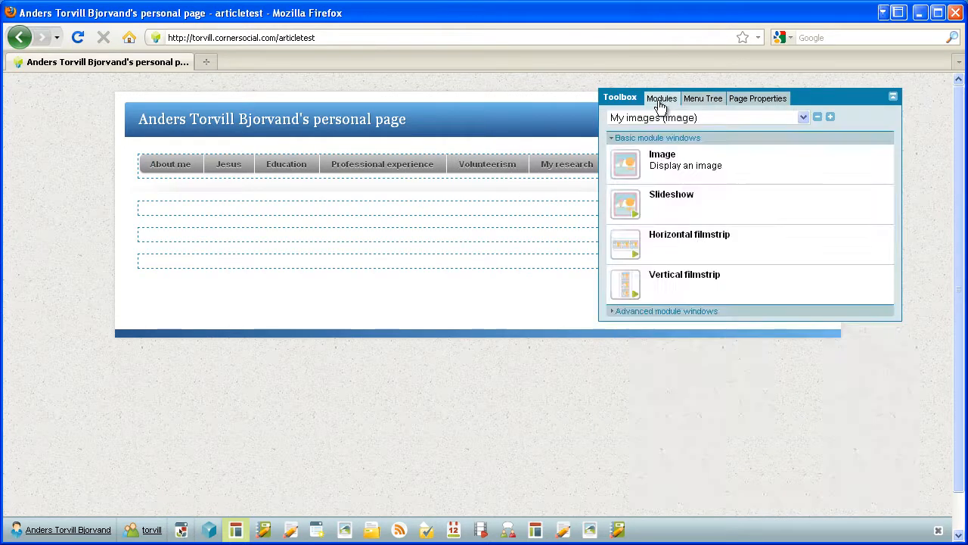
click(683, 119)
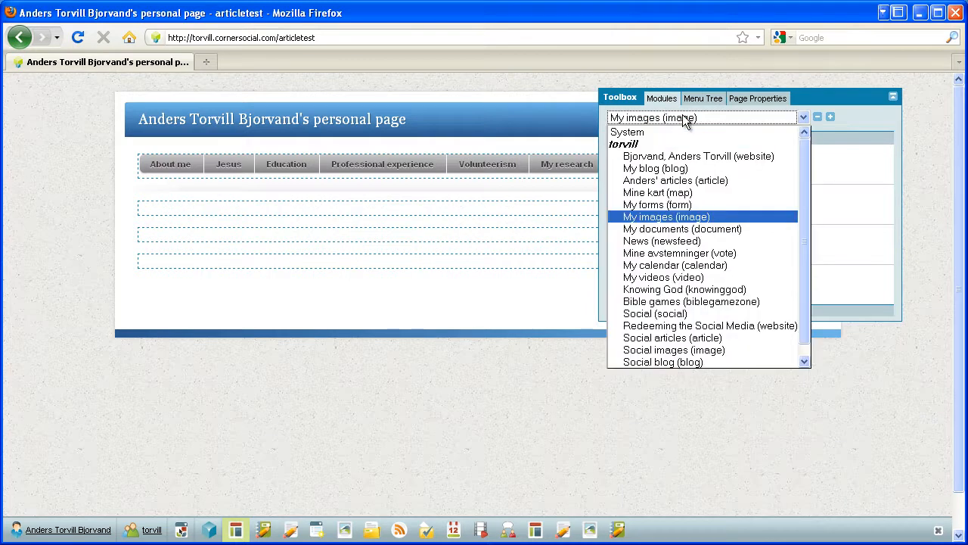
click(696, 188)
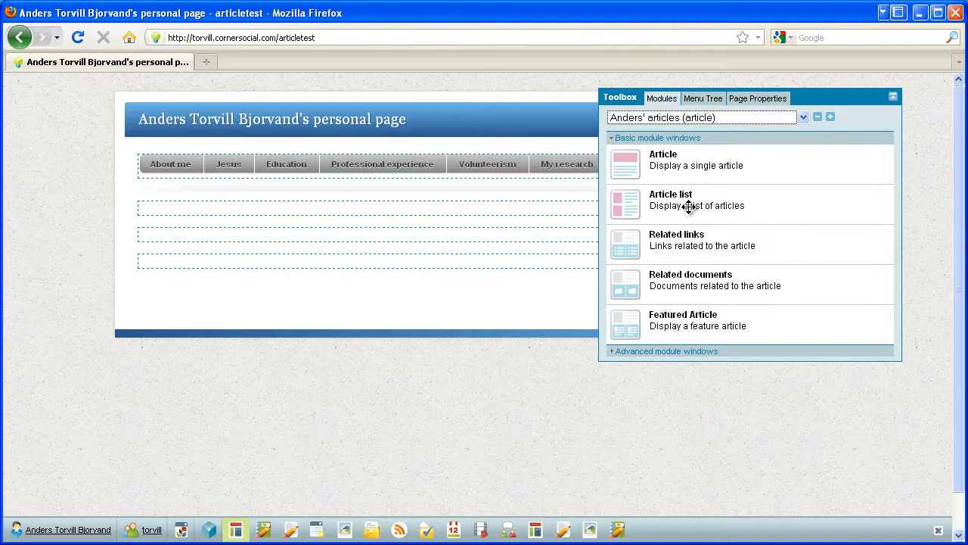
drag(690, 206, 249, 258)
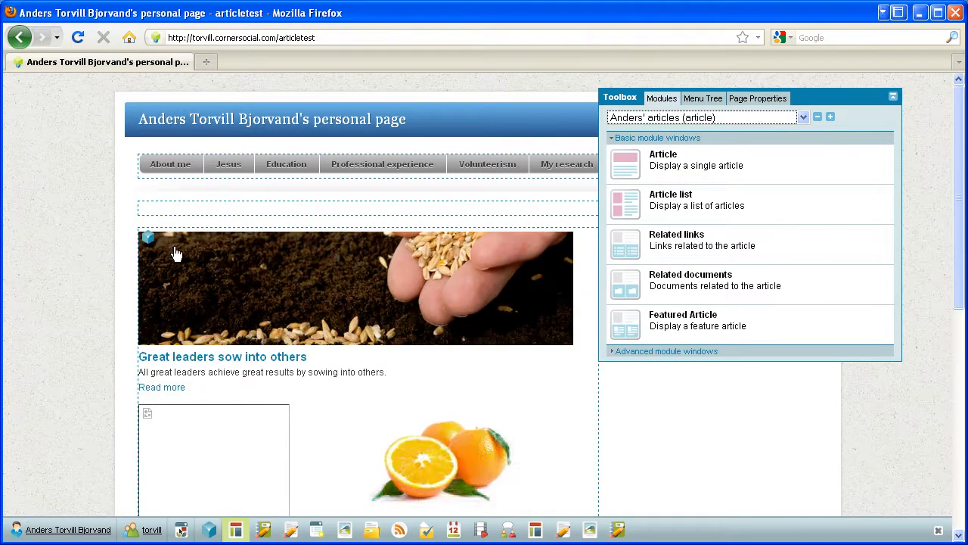
- Make the new article list visible and check the whole page in live mode
mouse_move(151, 240)
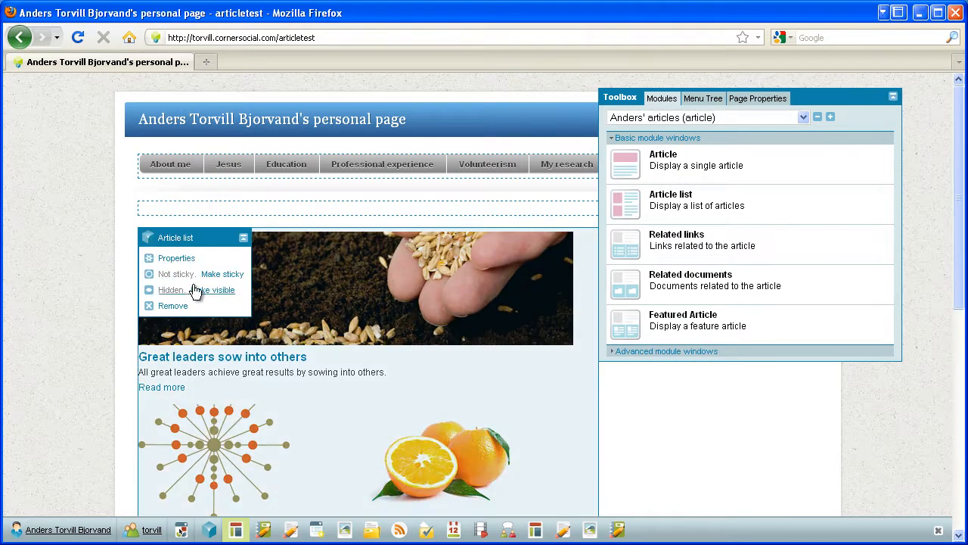
click(215, 295)
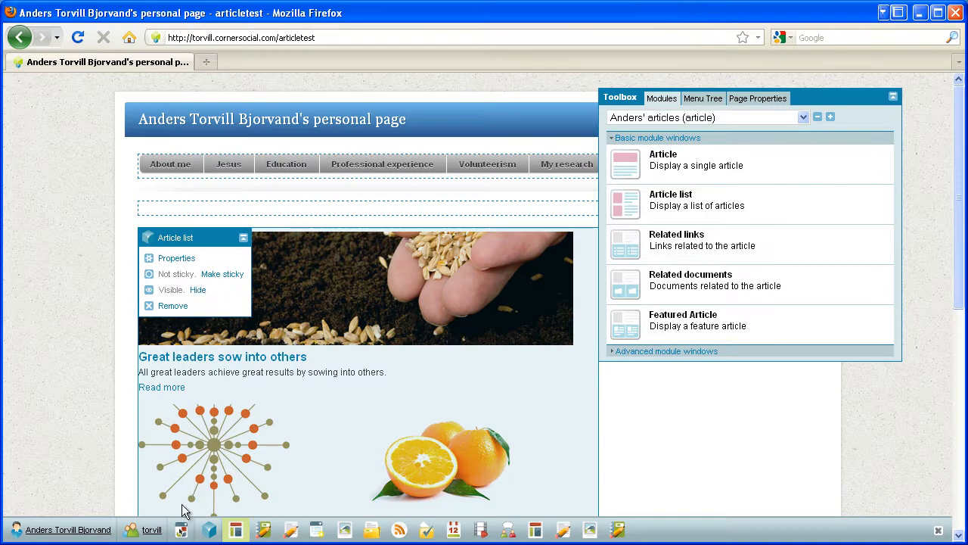
click(180, 534)
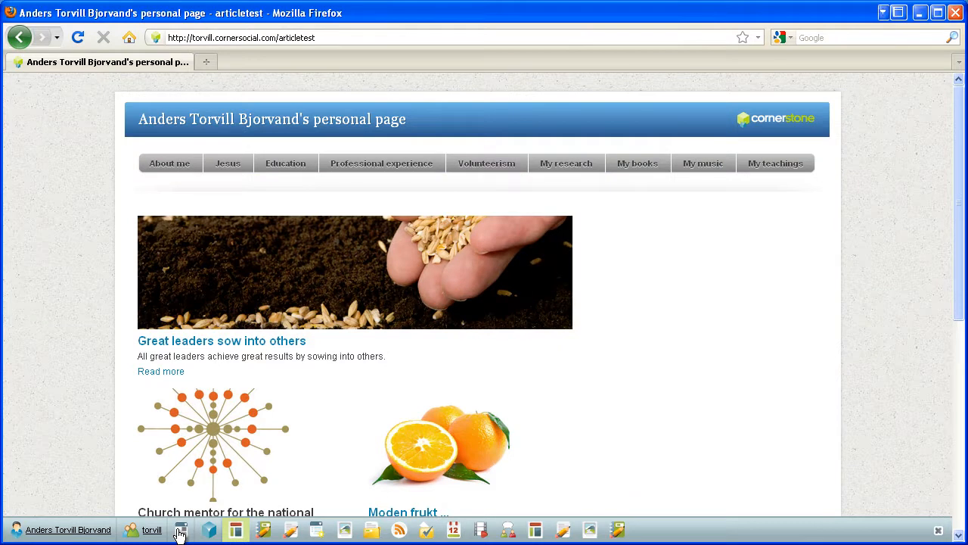
mouse_move(149, 529)
scroll(56, 335, down, 10)
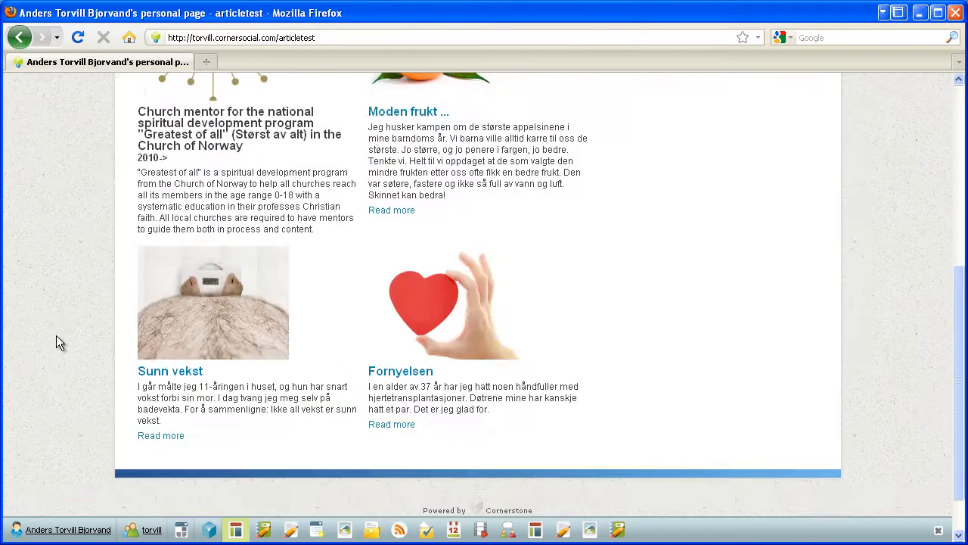
scroll(56, 335, up, 10)
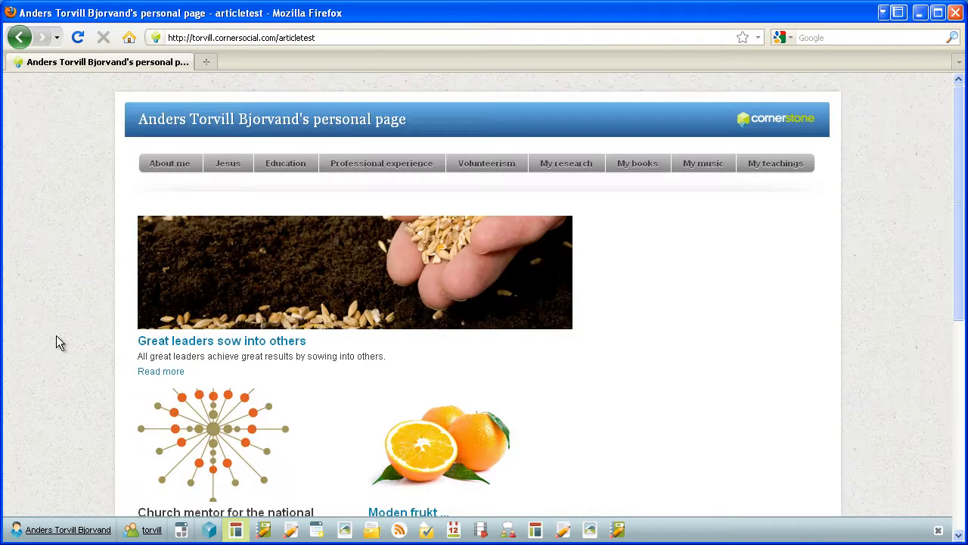
- Return to edit mode and leave "Limit to any articles in any article list" off in the article list's properties
click(180, 533)
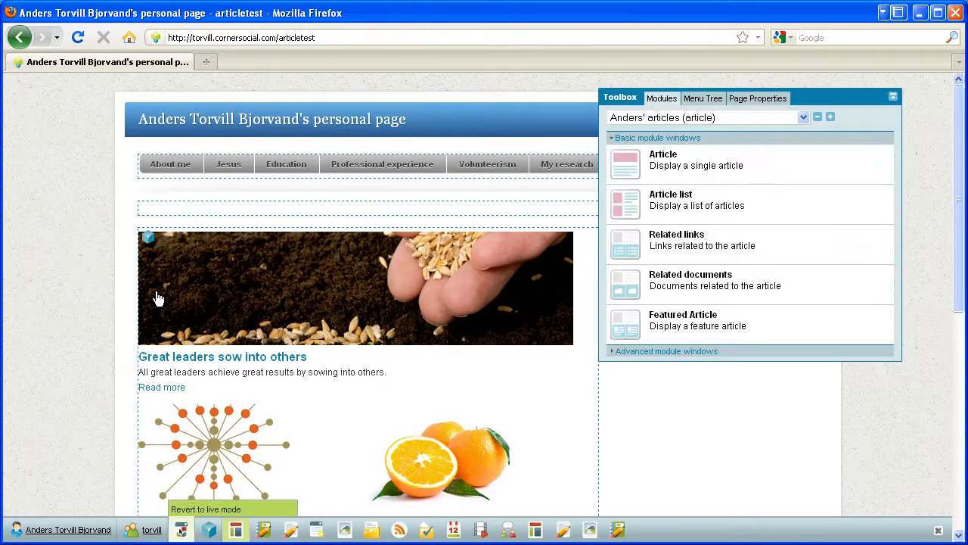
click(149, 238)
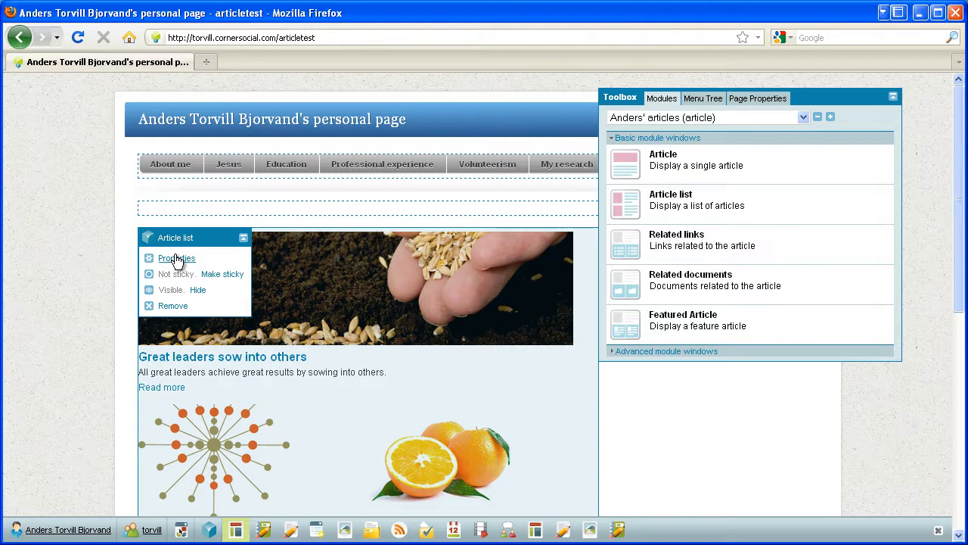
click(177, 258)
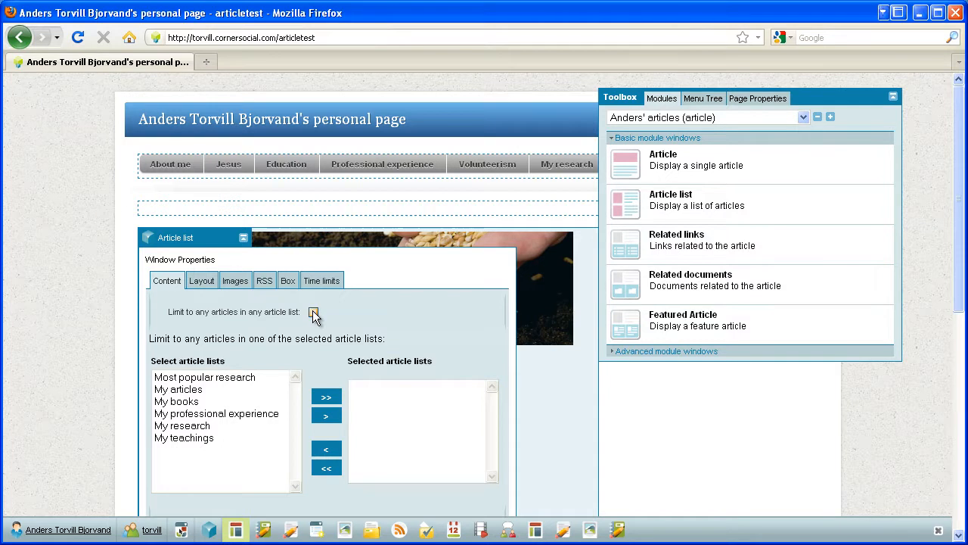
click(314, 313)
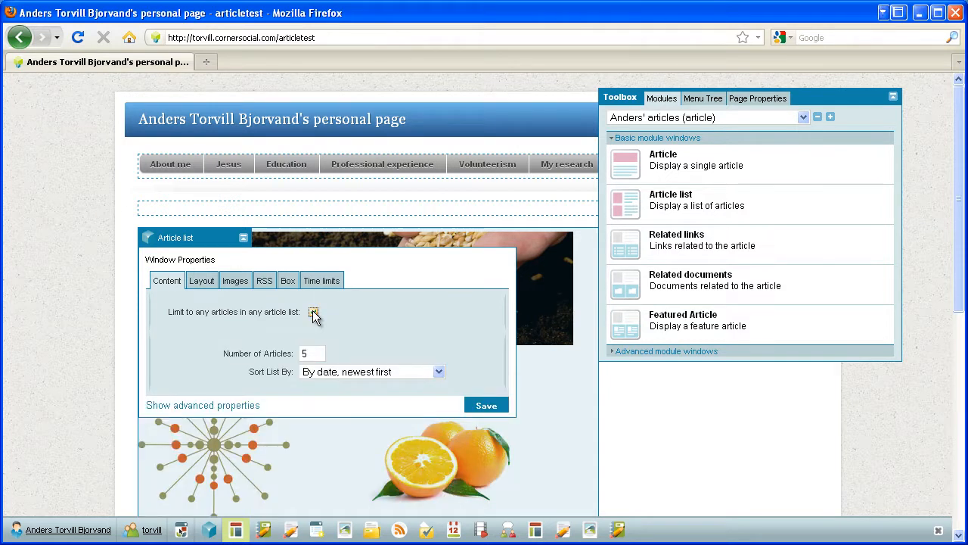
click(314, 313)
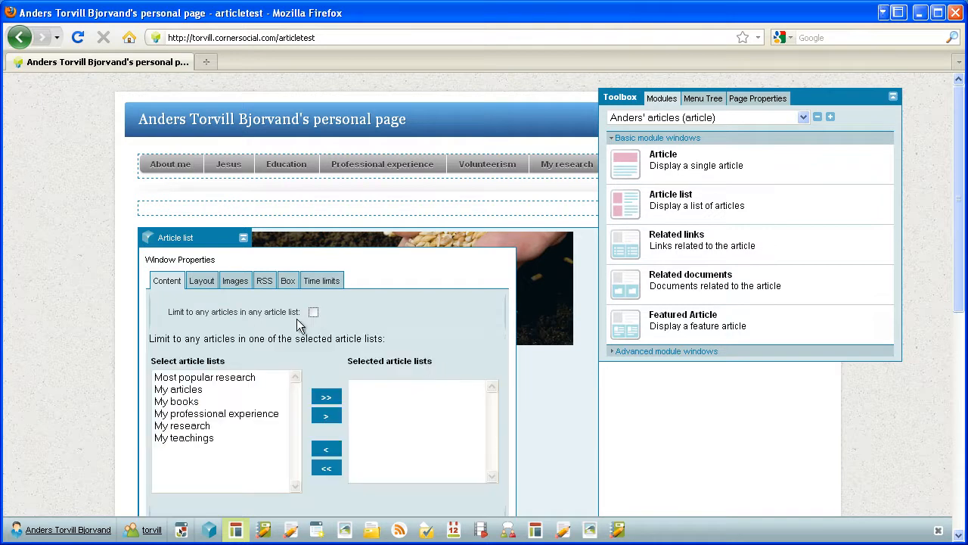
click(195, 403)
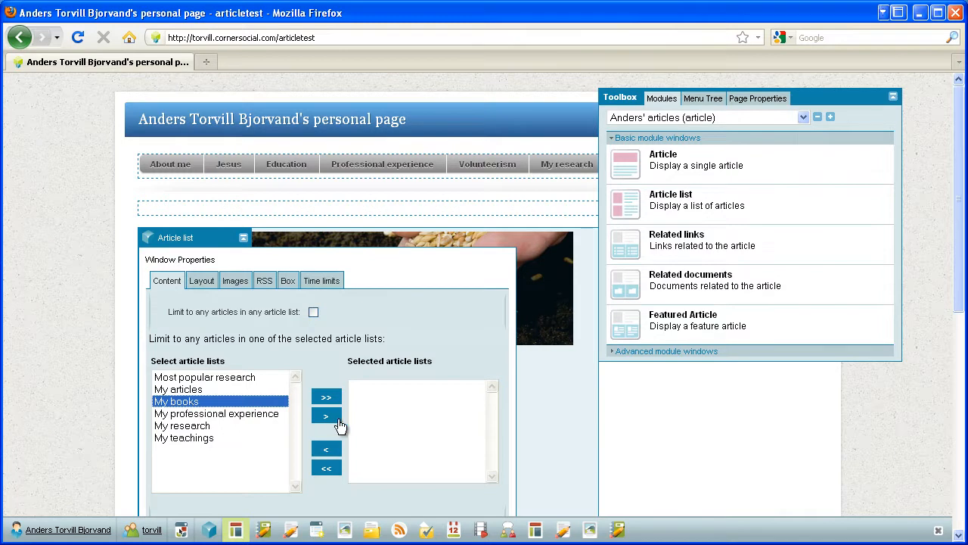
click(338, 421)
click(215, 379)
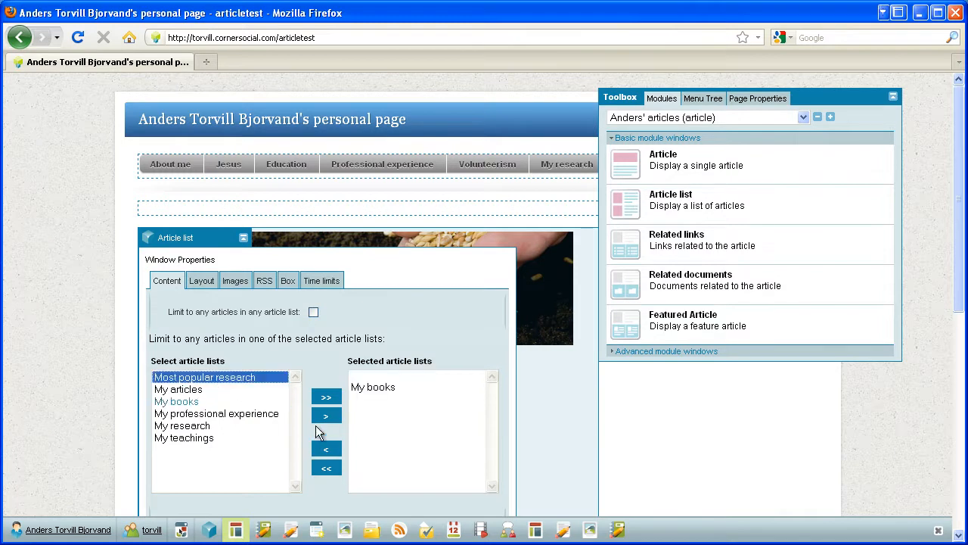
click(325, 417)
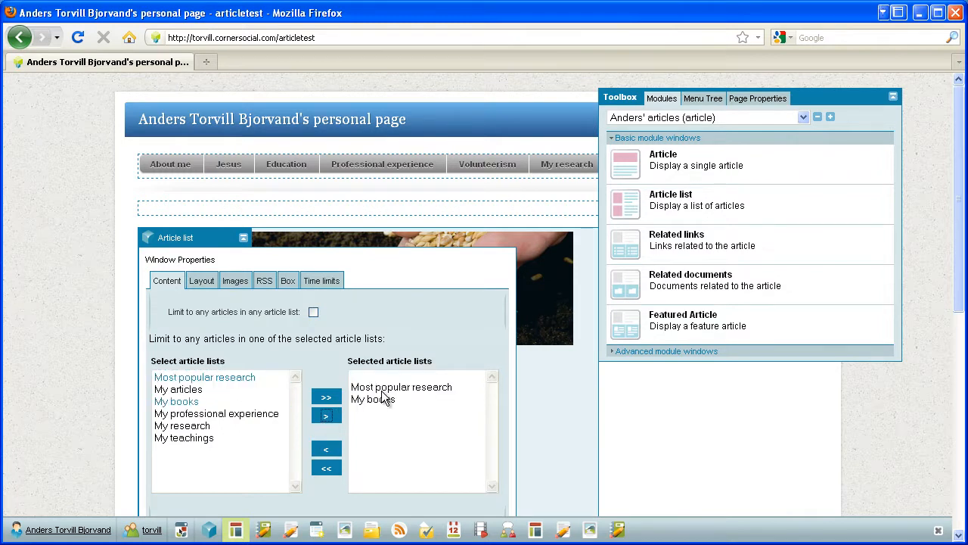
click(327, 468)
- Limit the article list's content to My books and sort it by selection order
click(186, 401)
click(326, 416)
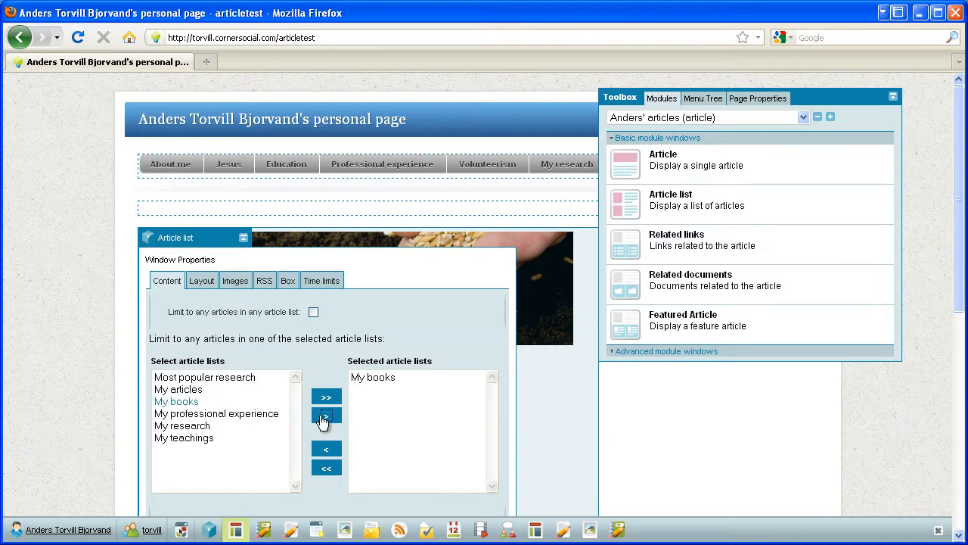
scroll(399, 411, down, 4)
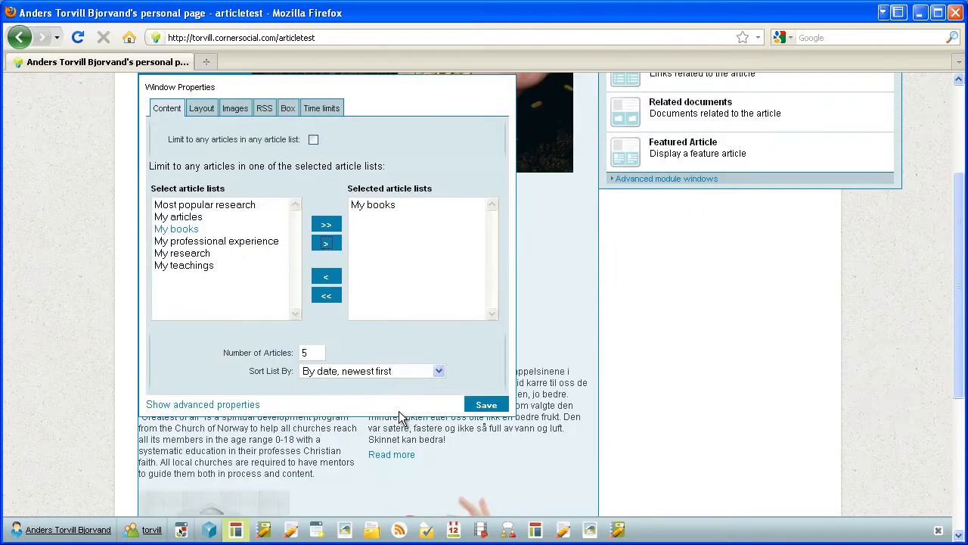
click(421, 372)
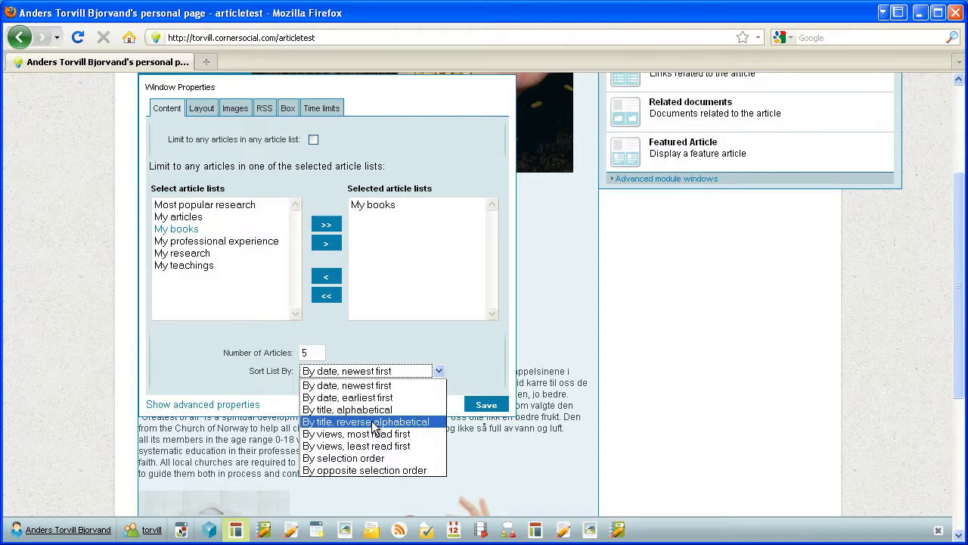
click(354, 461)
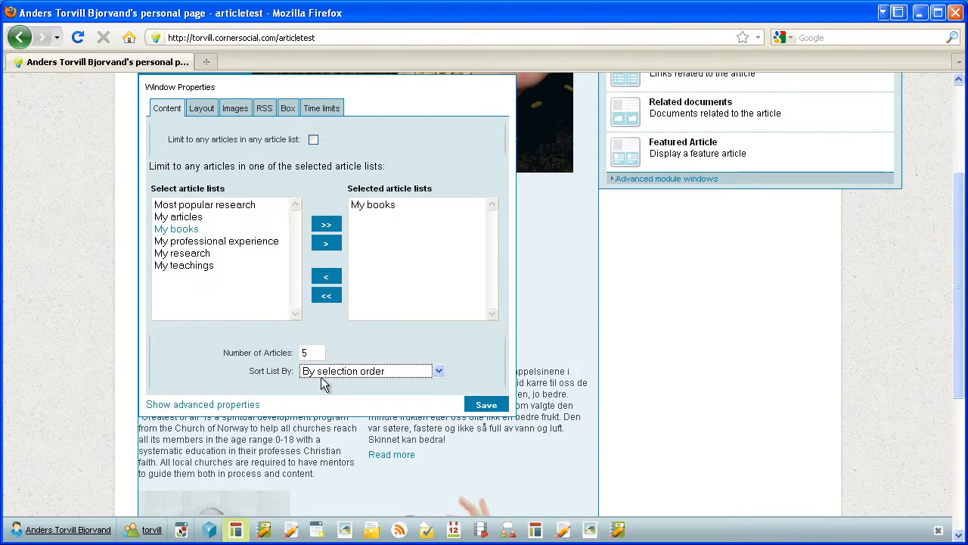
- Set the article list's advanced layout to one column in the first row and three columns in the following rows, and save
click(201, 108)
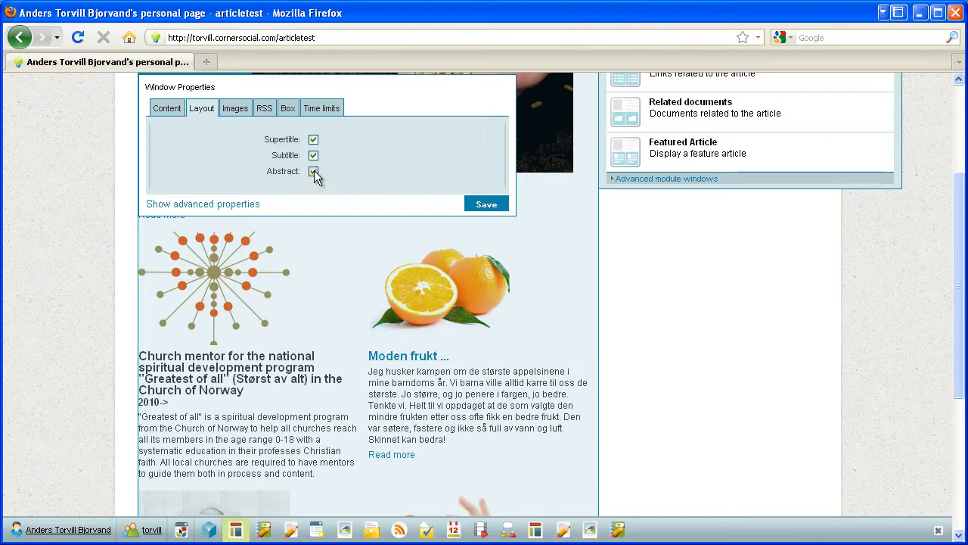
click(197, 204)
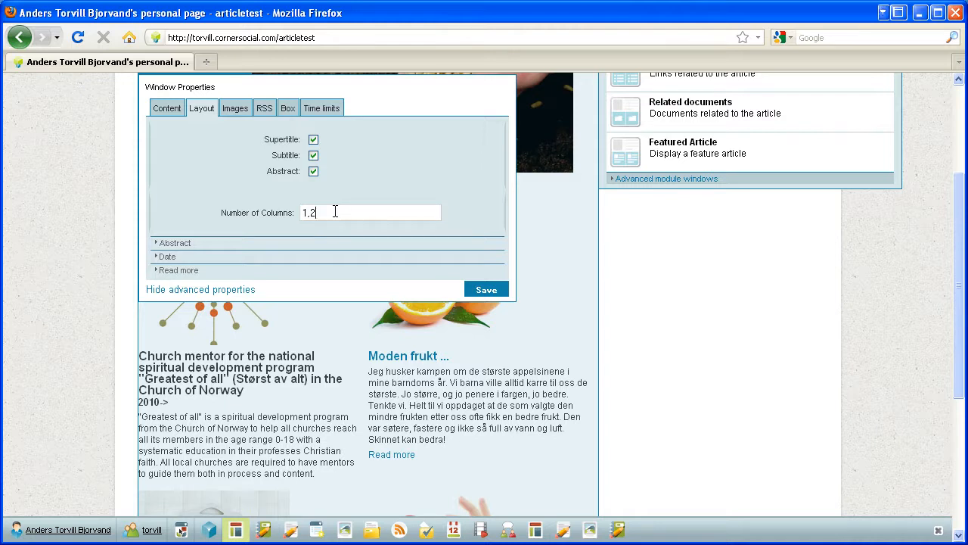
text(3)
key(BackSpace)
key(BackSpace)
key(BackSpace)
key(BackSpace)
text(3)
click(487, 290)
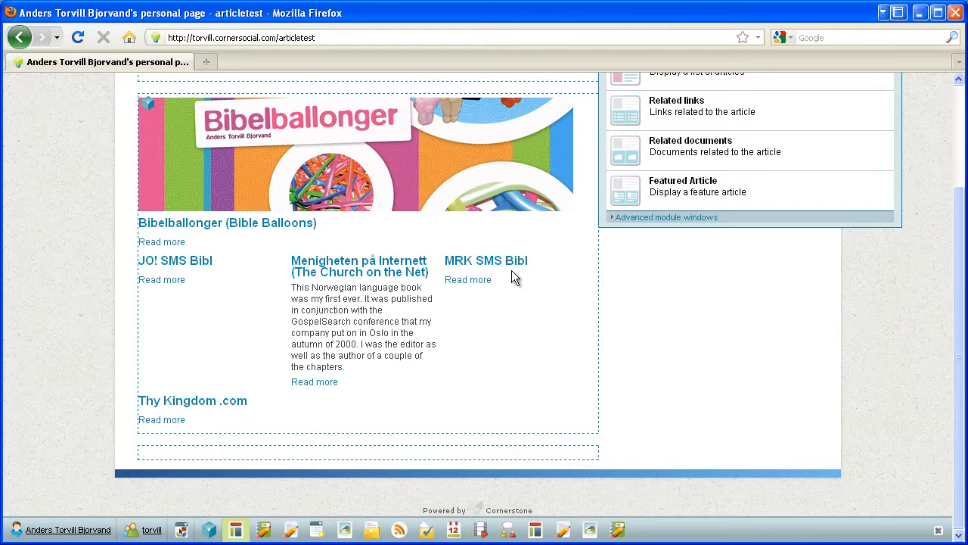
- In the article list's advanced image properties, set the image type for 3-column rows to Small book cover (150 x ?)
click(152, 107)
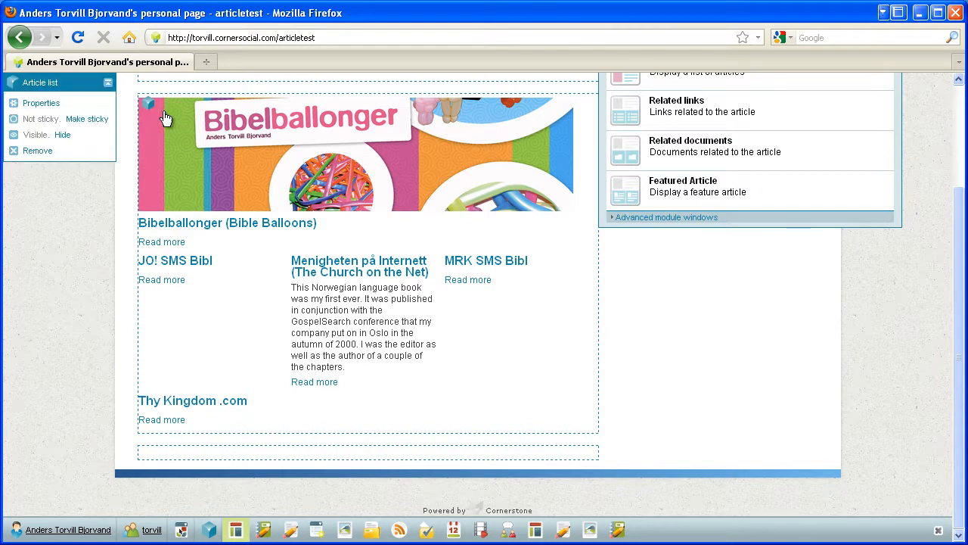
click(148, 108)
click(148, 107)
click(148, 107)
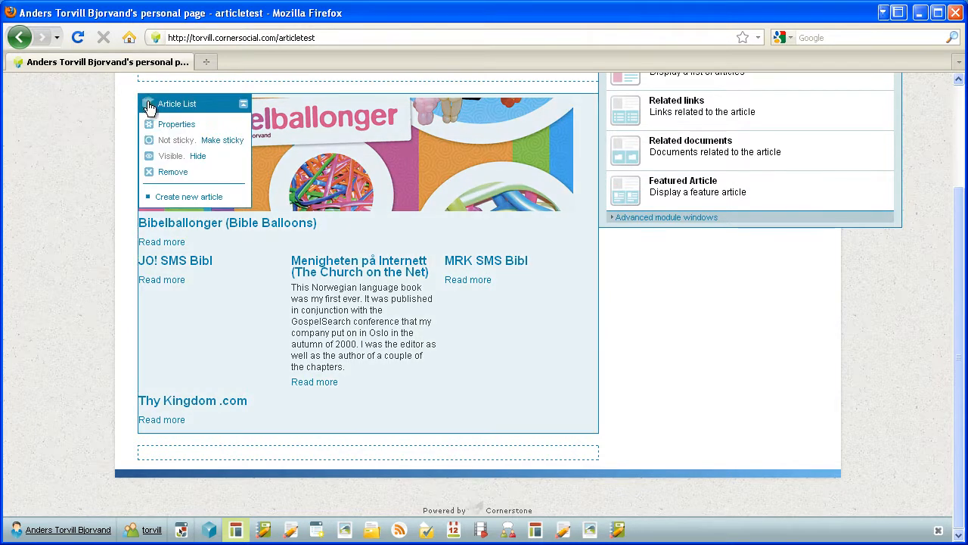
click(181, 125)
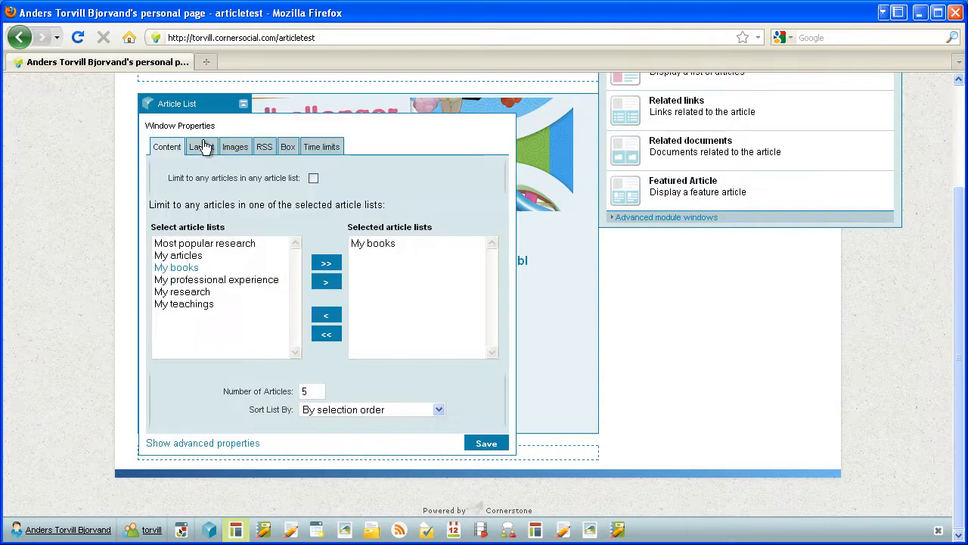
click(237, 149)
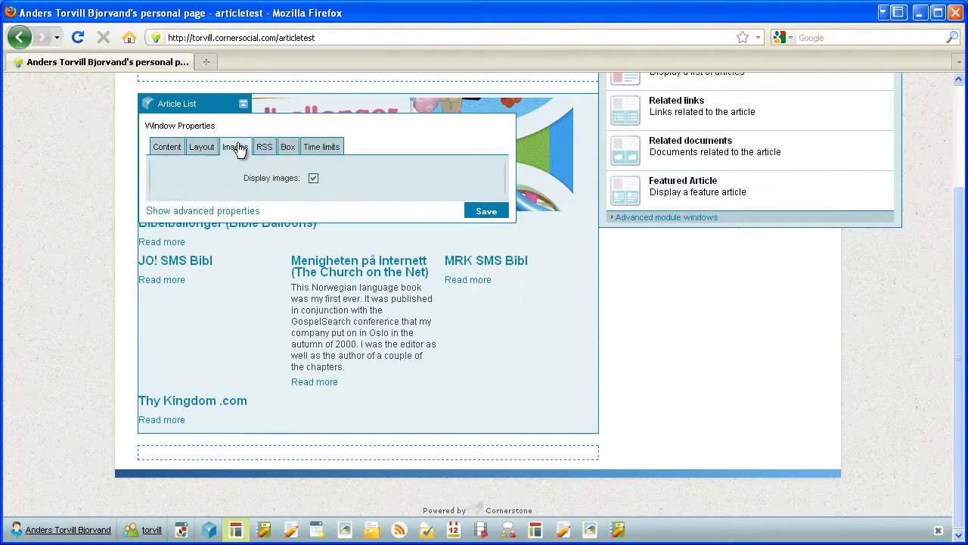
click(203, 213)
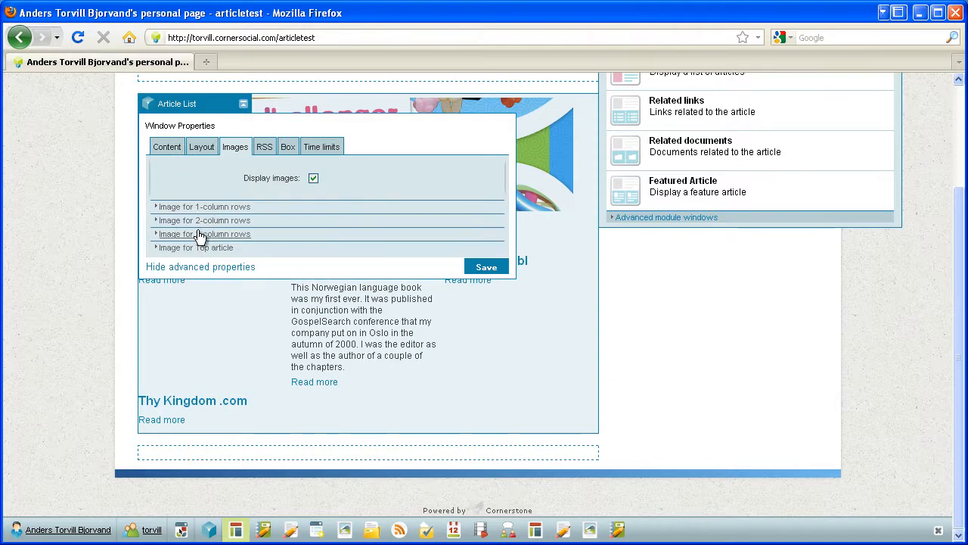
click(199, 235)
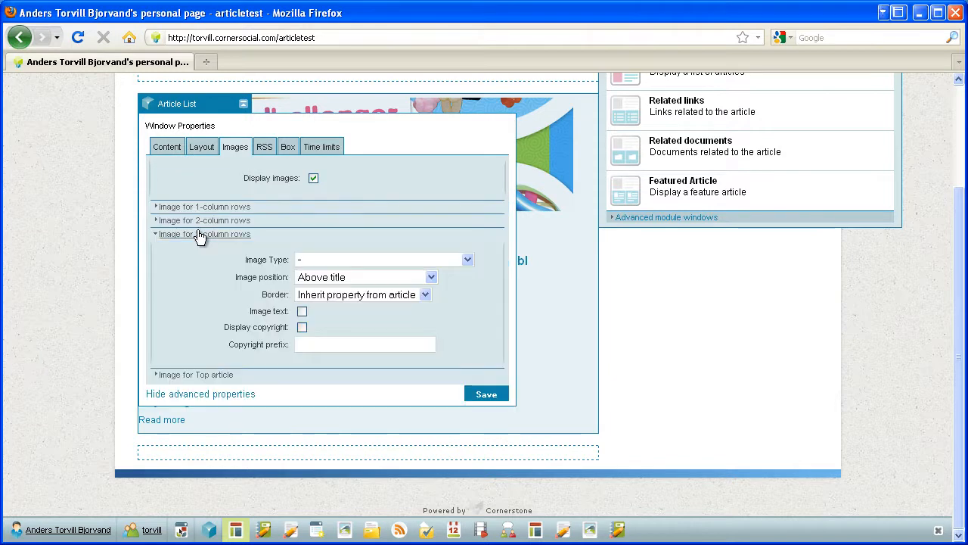
click(364, 262)
click(360, 372)
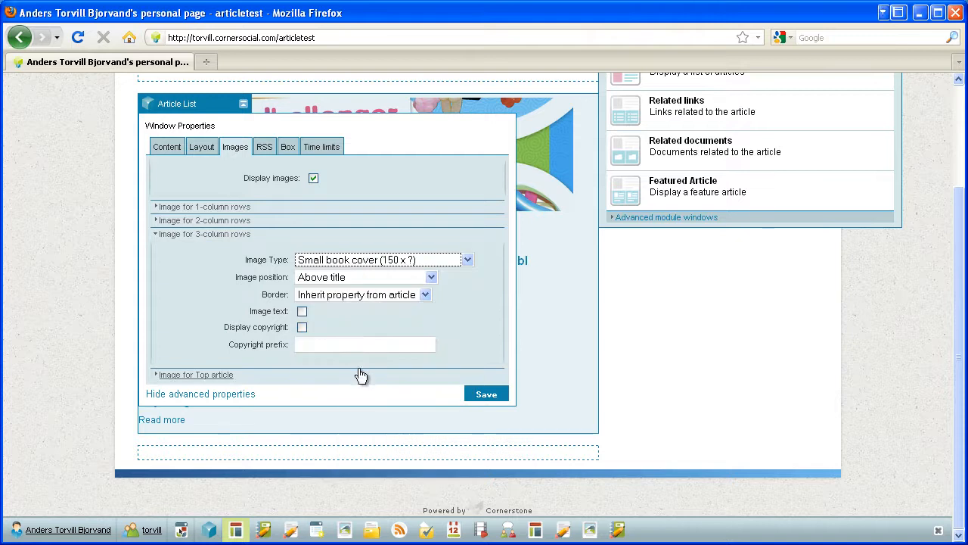
- Keep the image position for 3-column rows at Above title, save the properties and check the book covers on the page
click(359, 279)
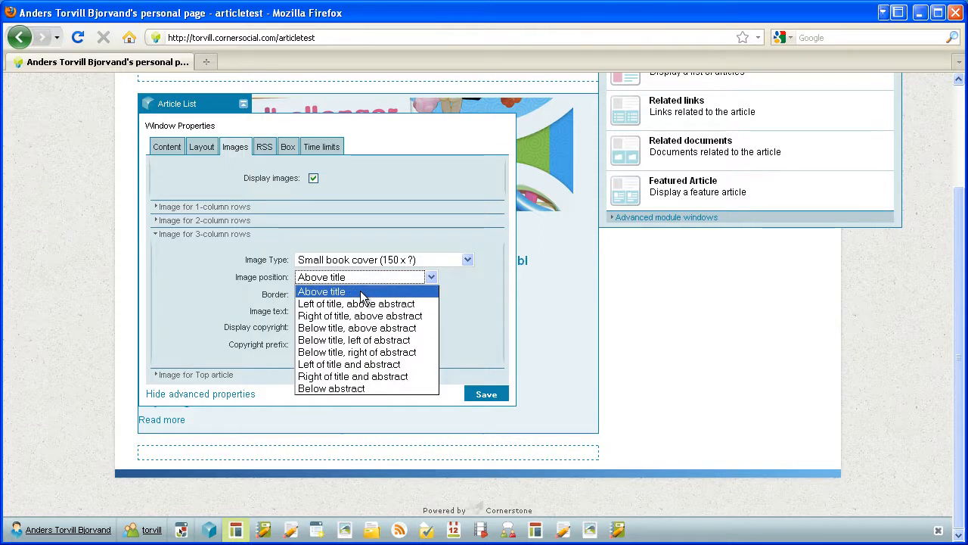
click(482, 374)
click(485, 396)
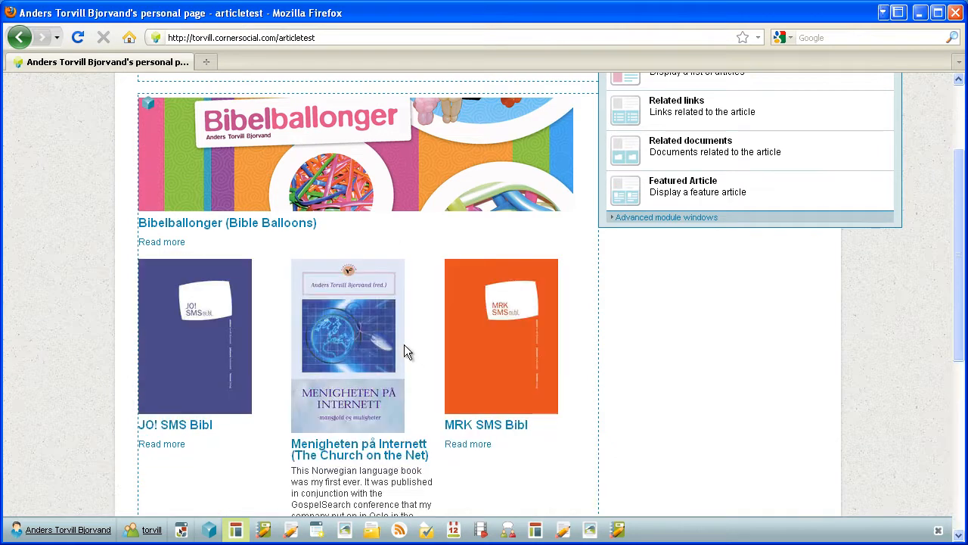
scroll(484, 325, down, 5)
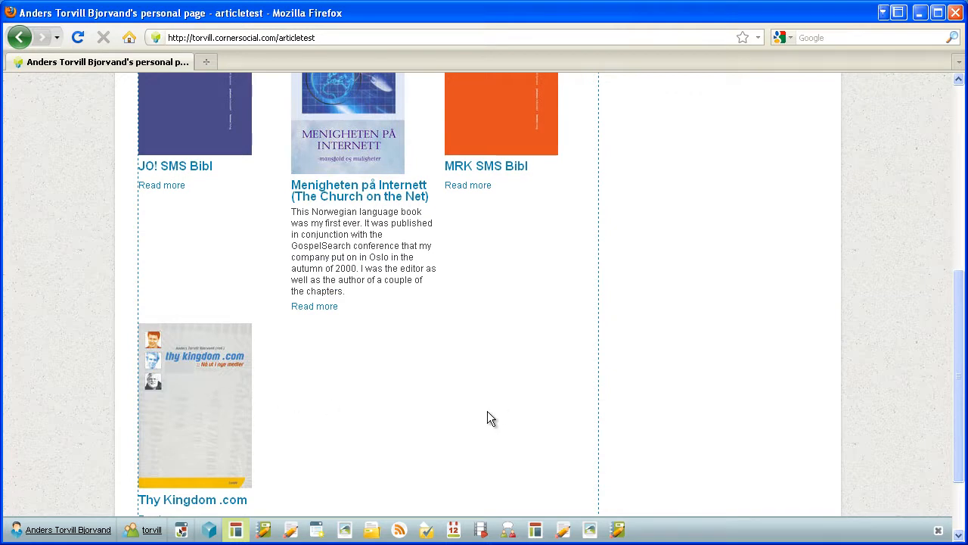
- In the article list's advanced layout properties, set the number of columns to 1,2,3,2,1
scroll(487, 418, up, 7)
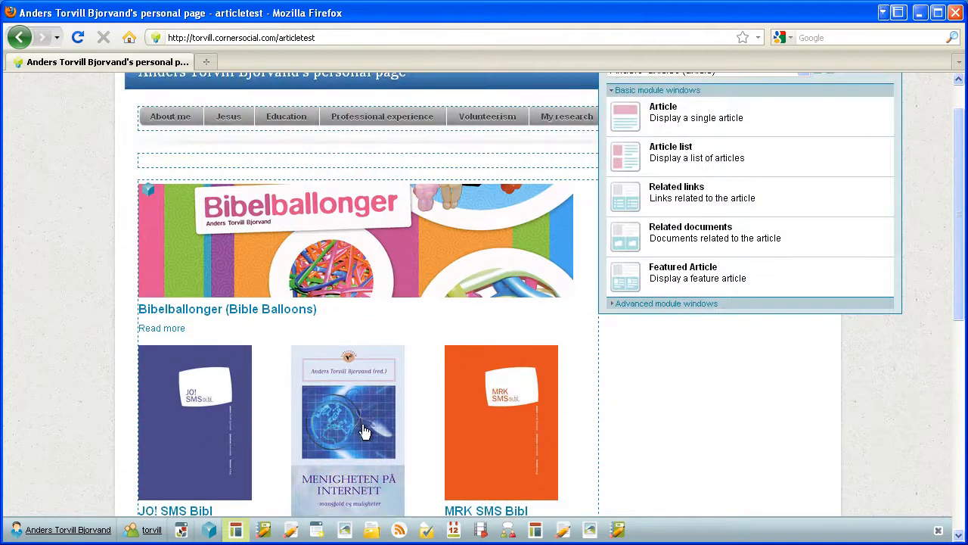
scroll(480, 395, down, 8)
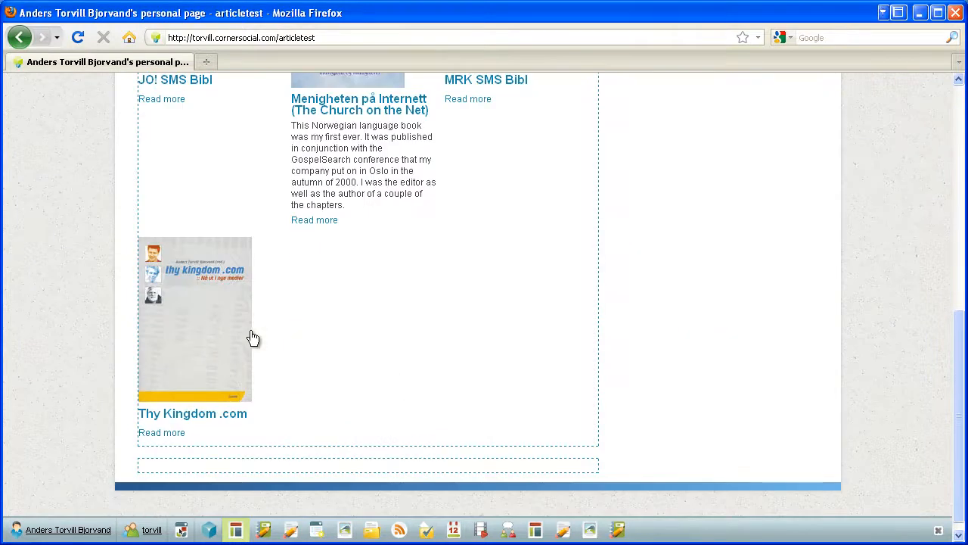
scroll(362, 345, up, 8)
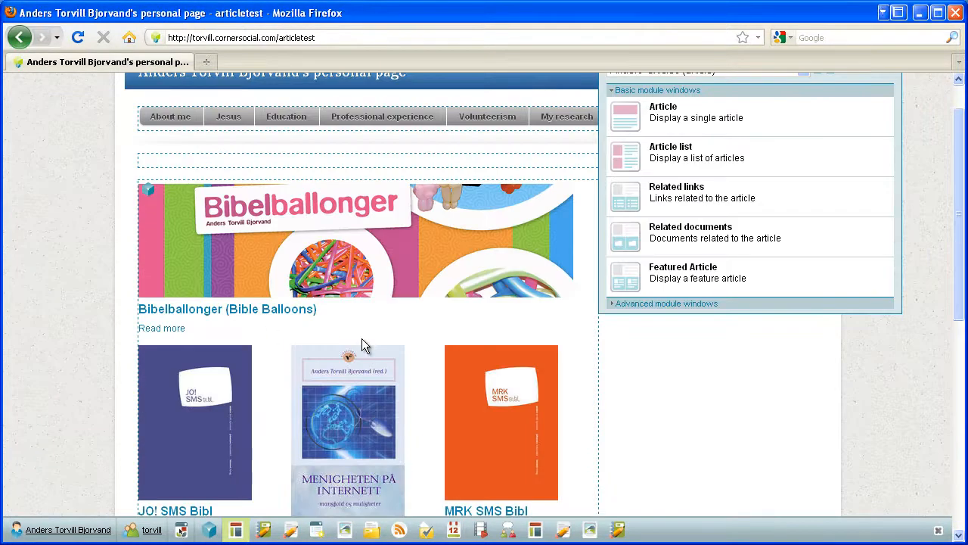
click(151, 194)
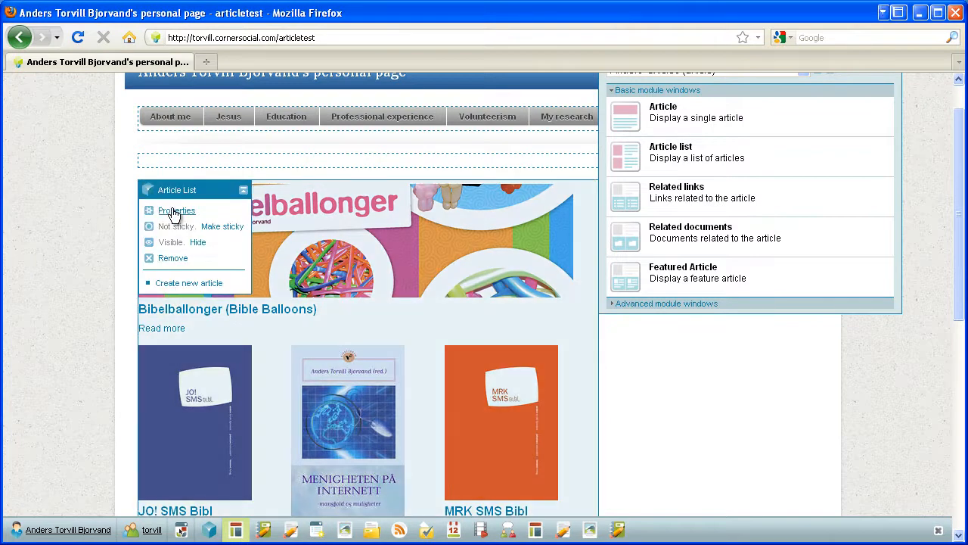
click(173, 210)
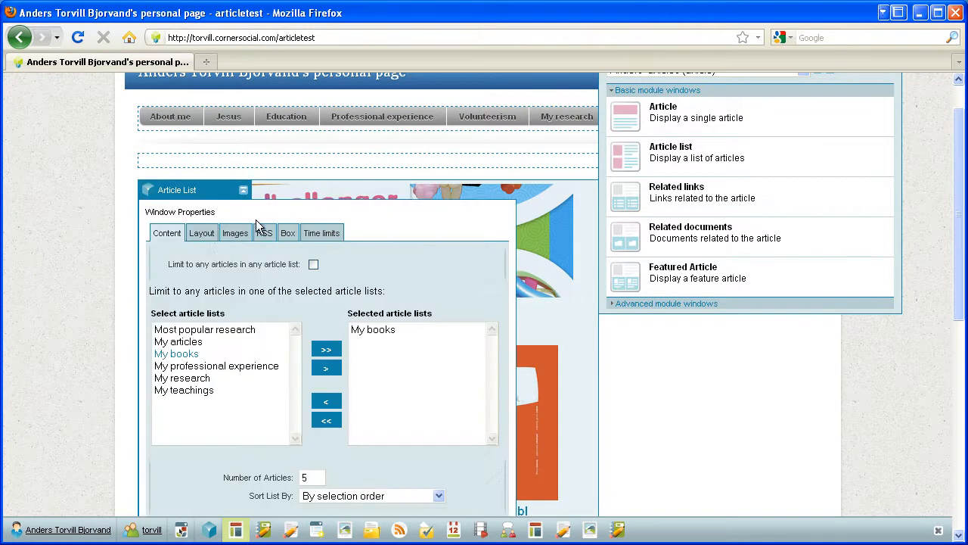
click(200, 233)
click(241, 330)
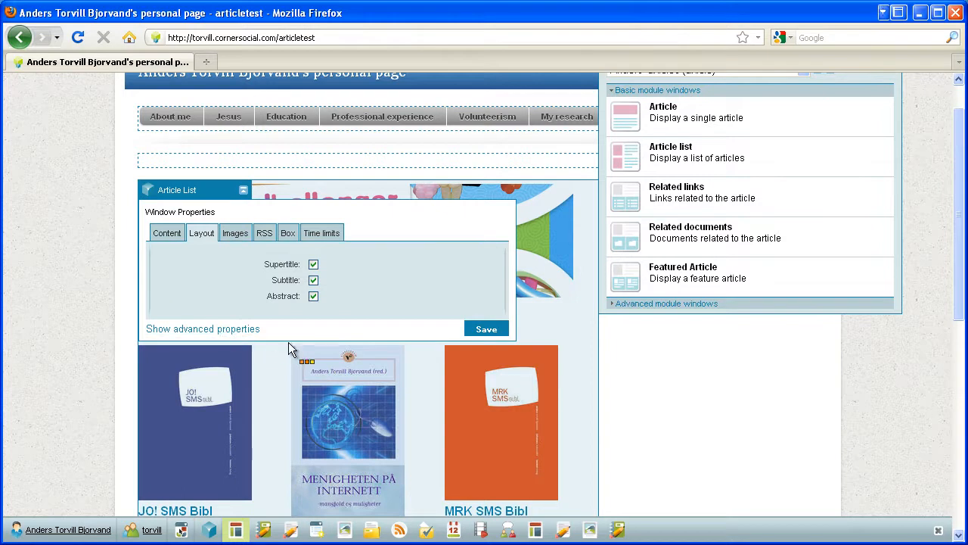
key(BackSpace)
text(2)
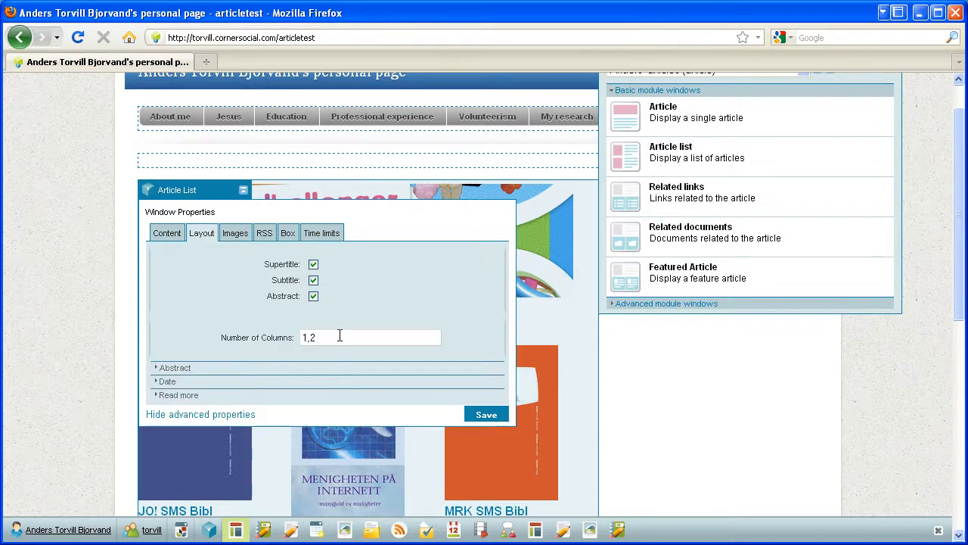
text(,3,2,1)
- Examine the article list's advanced layout options for abstract length and symbol, published date and the Read more link
click(175, 369)
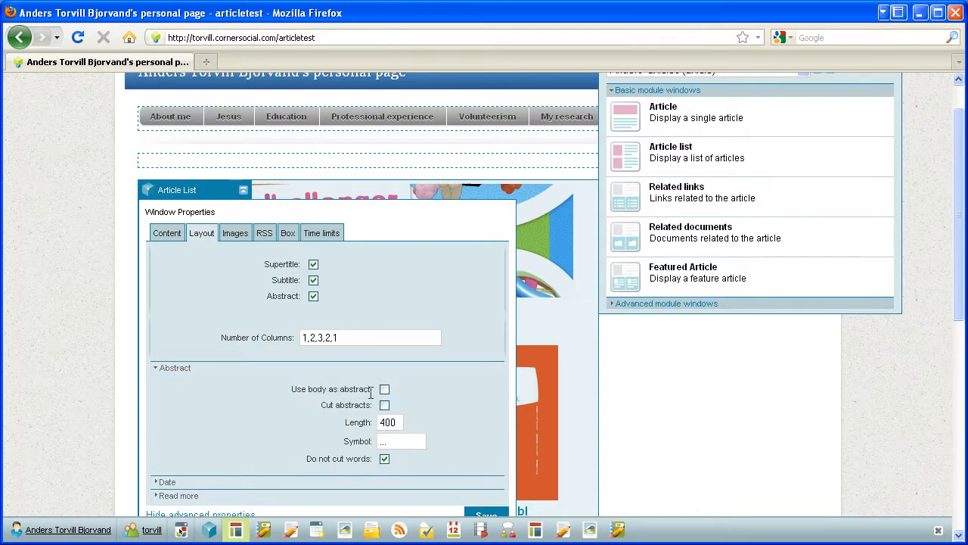
click(399, 423)
click(382, 442)
drag(381, 442, 411, 444)
click(414, 443)
click(167, 482)
scroll(250, 431, down, 5)
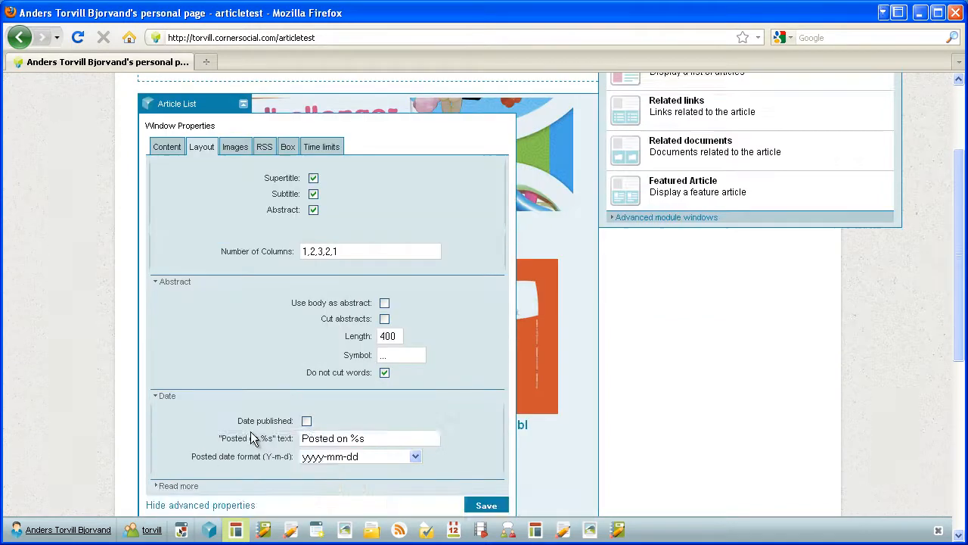
scroll(250, 431, up, 2)
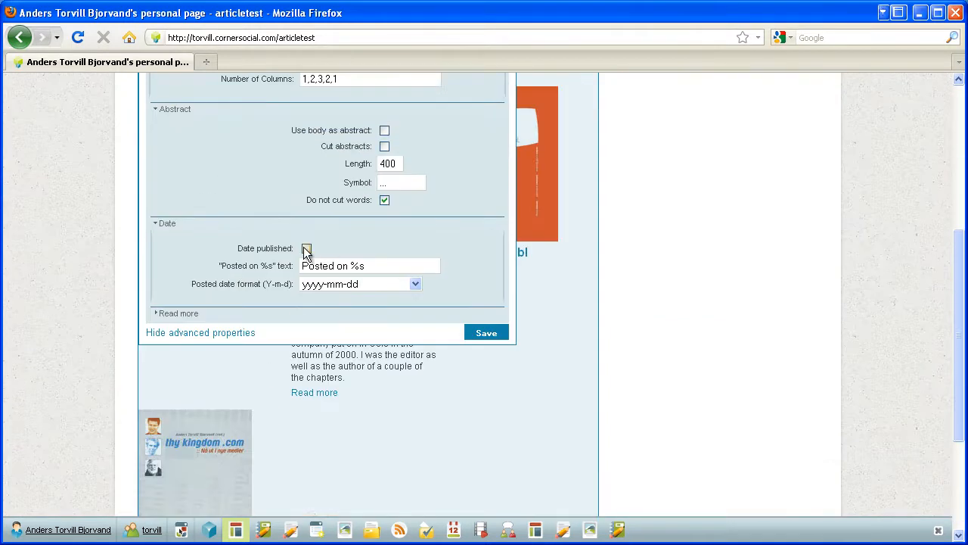
click(186, 315)
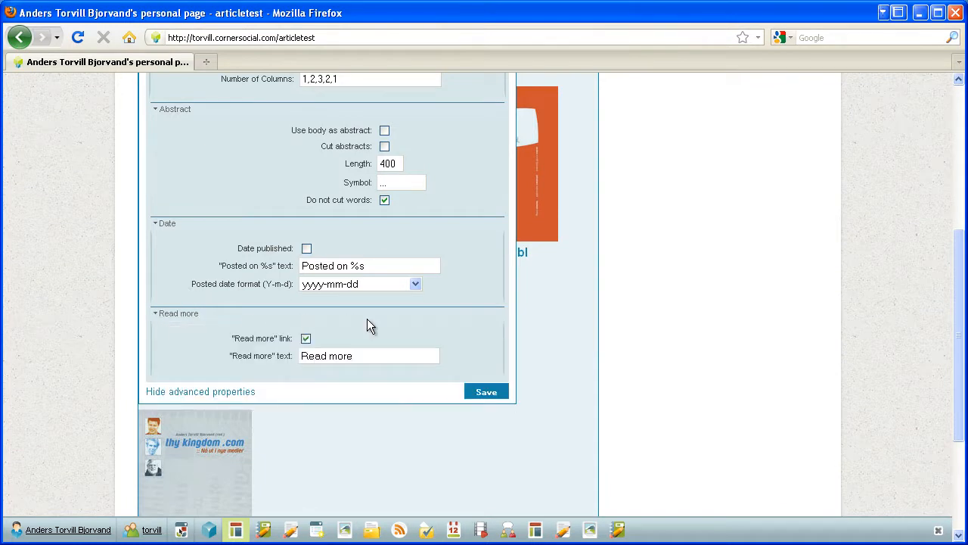
- Review the article list's image settings for 1-column, 2-column and 3-column rows
scroll(366, 325, up, 7)
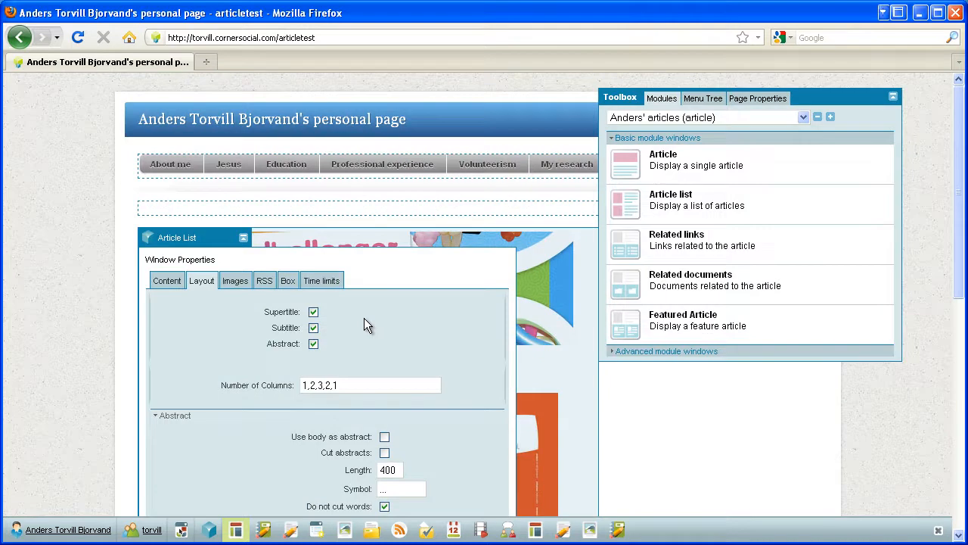
click(234, 282)
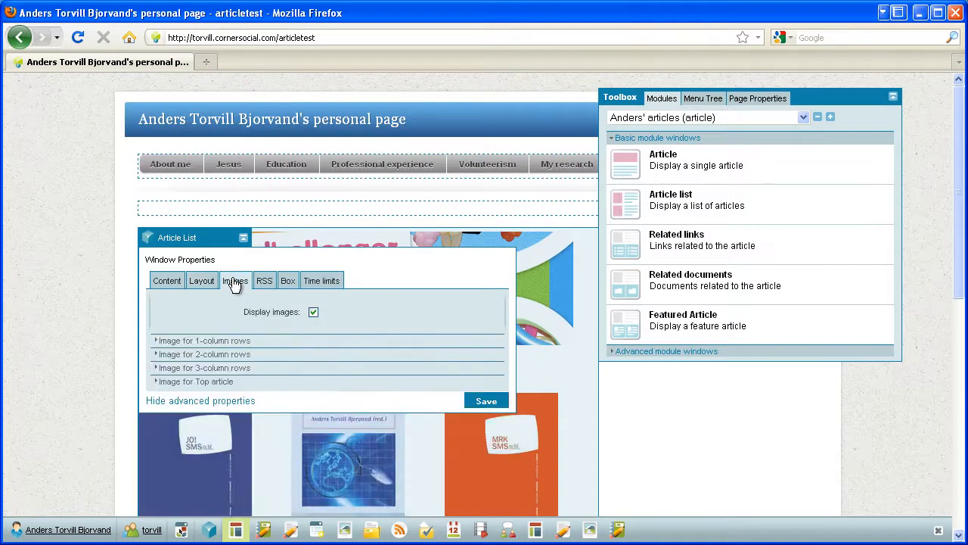
click(218, 342)
scroll(219, 350, down, 6)
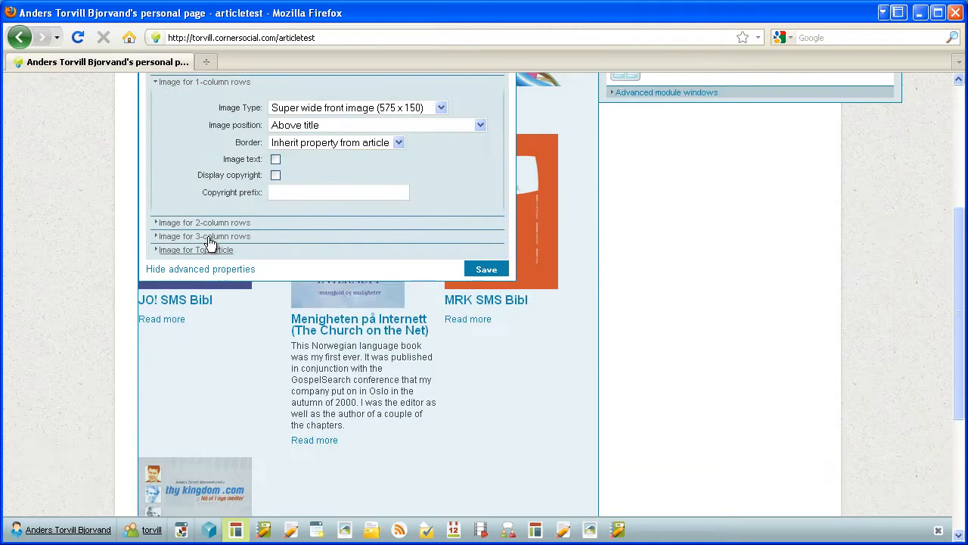
click(210, 225)
click(215, 364)
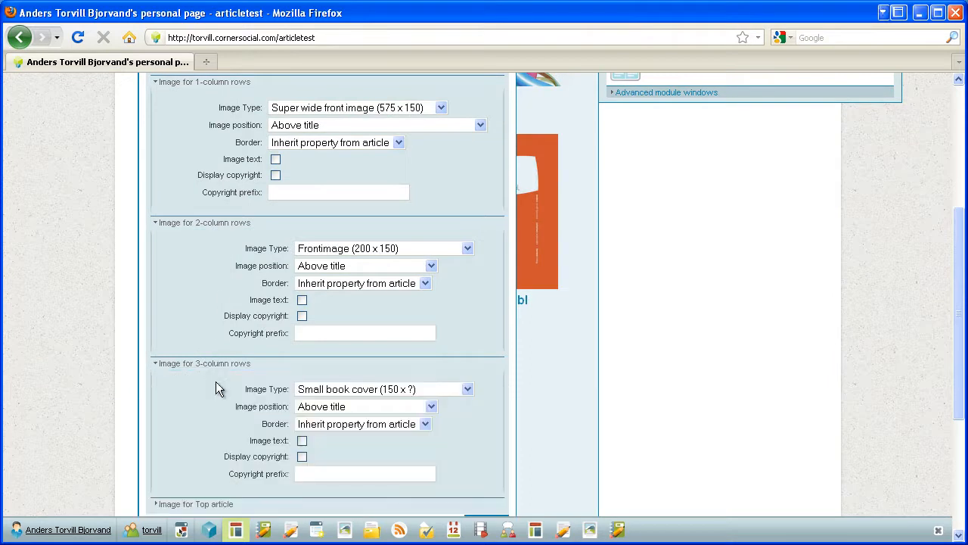
scroll(225, 418, down, 4)
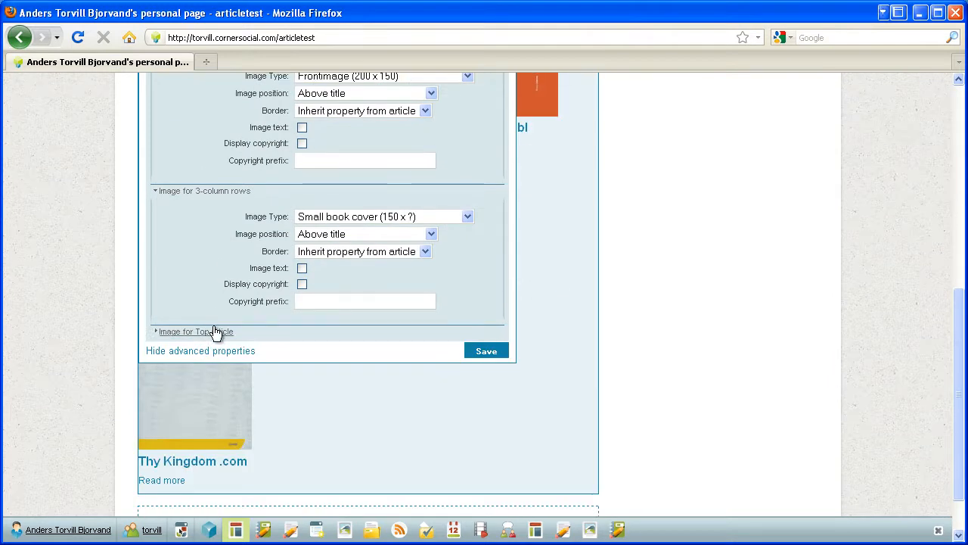
scroll(215, 331, up, 6)
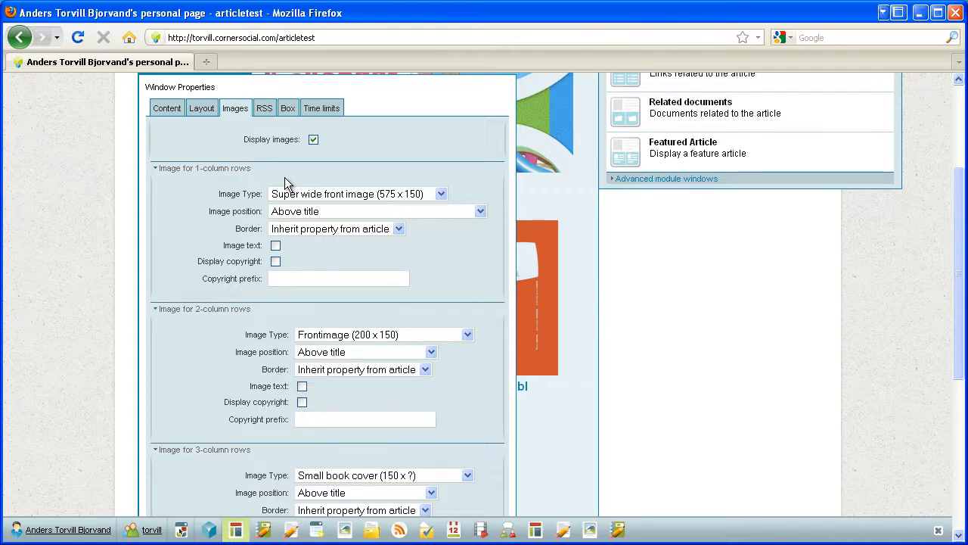
- Examine the available image type, image position and border options for 1-column rows without changing them
click(394, 198)
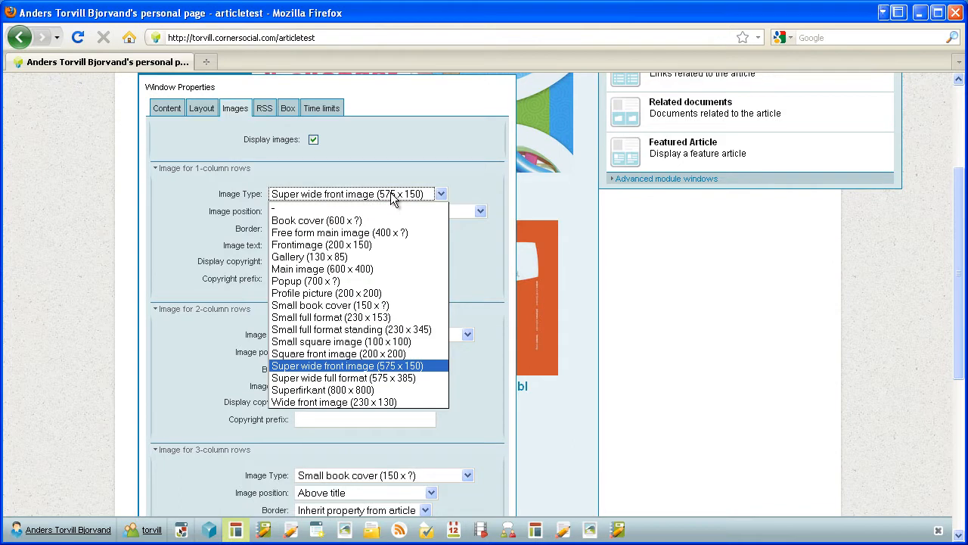
click(392, 199)
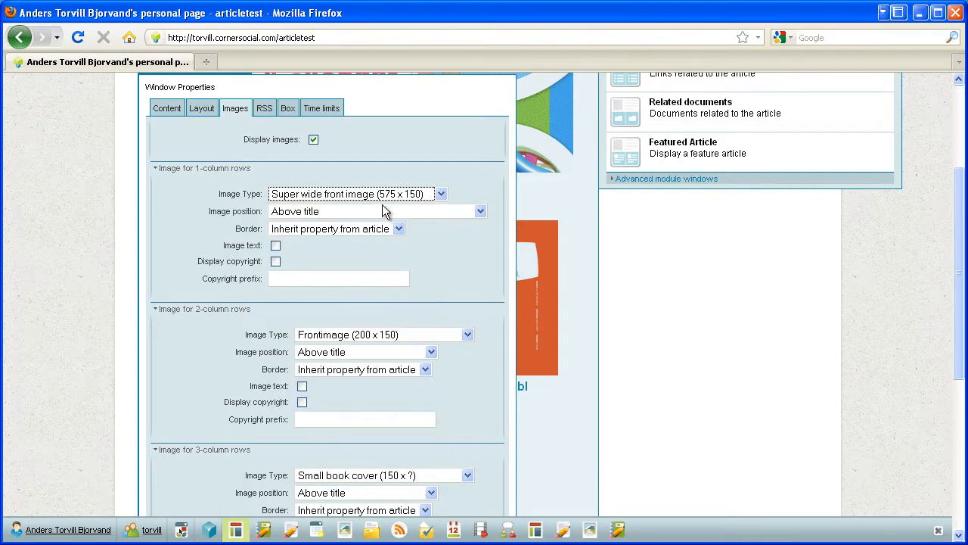
click(382, 211)
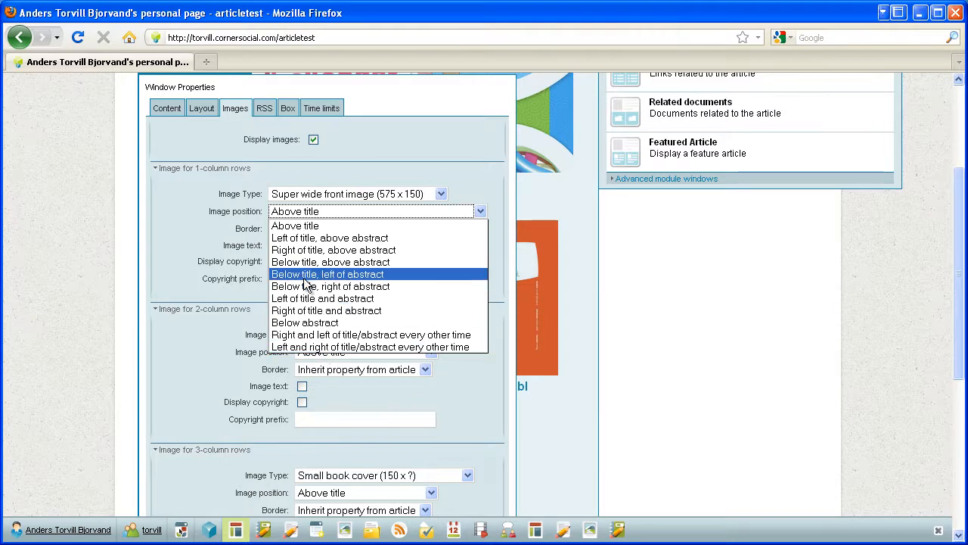
click(195, 232)
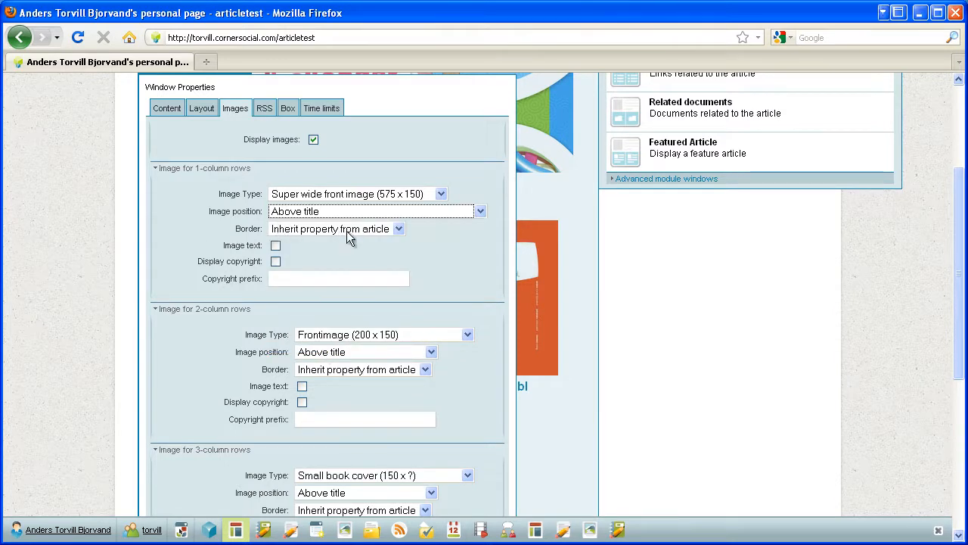
click(398, 229)
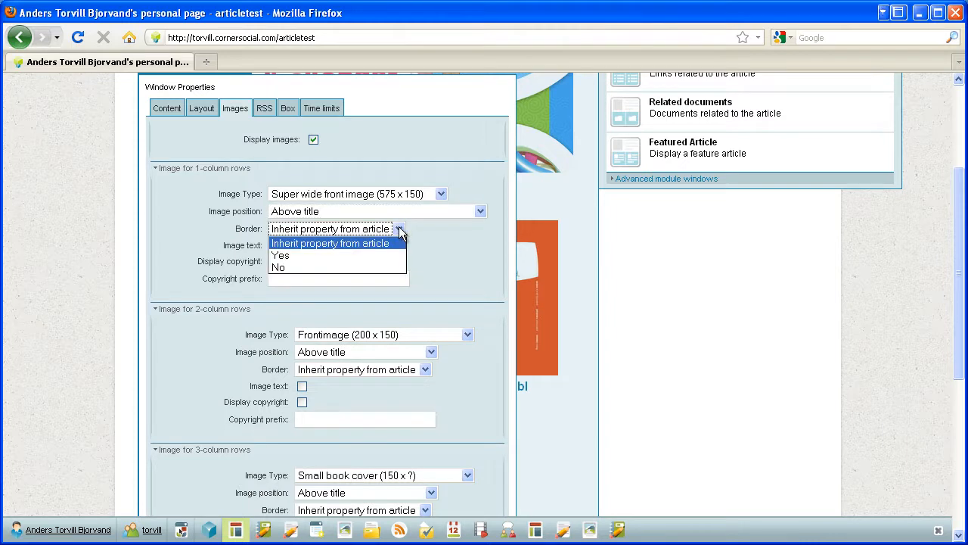
click(399, 230)
click(341, 254)
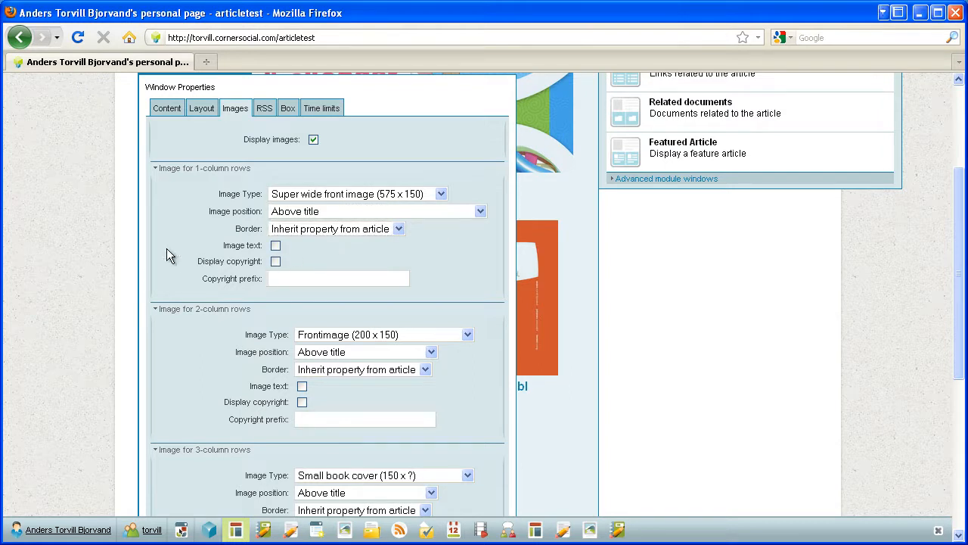
- Look through the article list's RSS, box, time limit and content properties
click(264, 109)
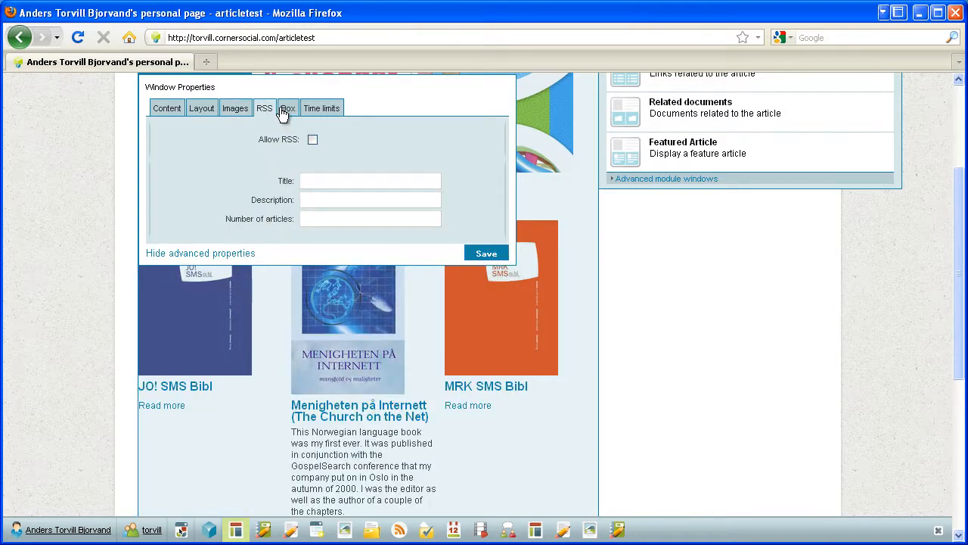
click(288, 110)
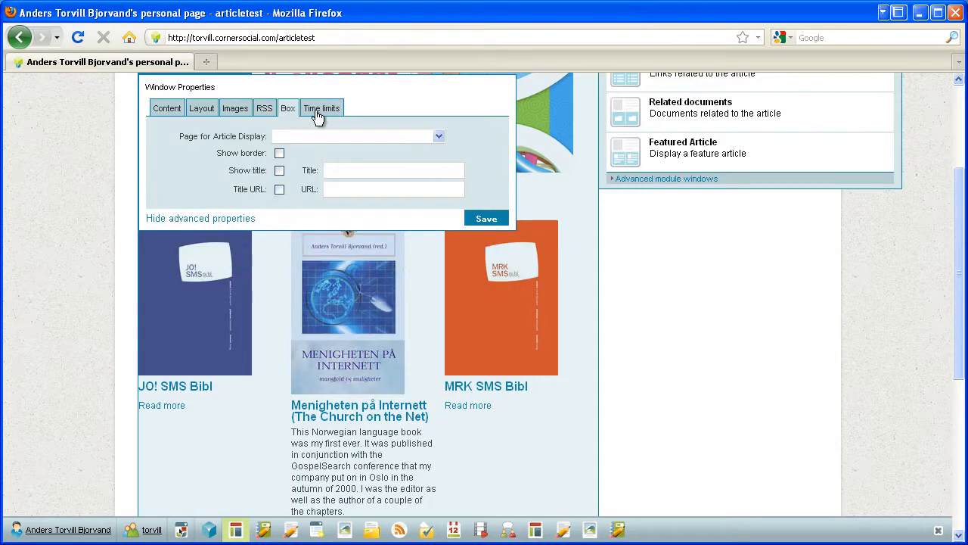
click(315, 112)
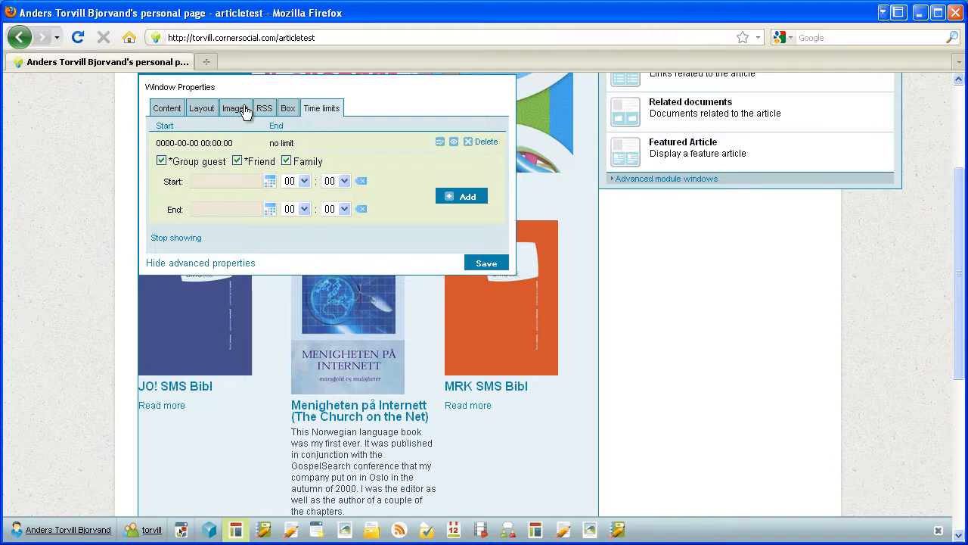
click(166, 112)
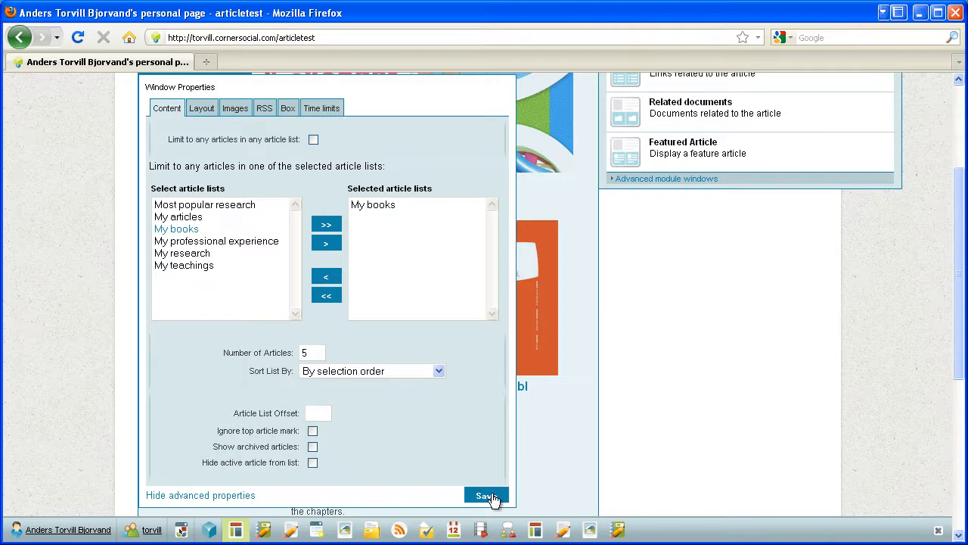
- Set the article list's page for article display to Book article template and save the properties
click(288, 112)
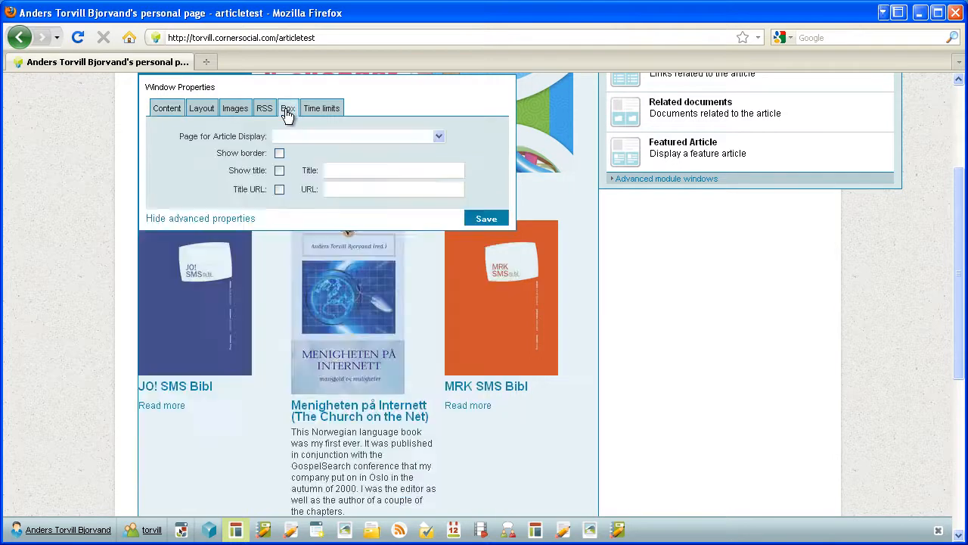
click(422, 136)
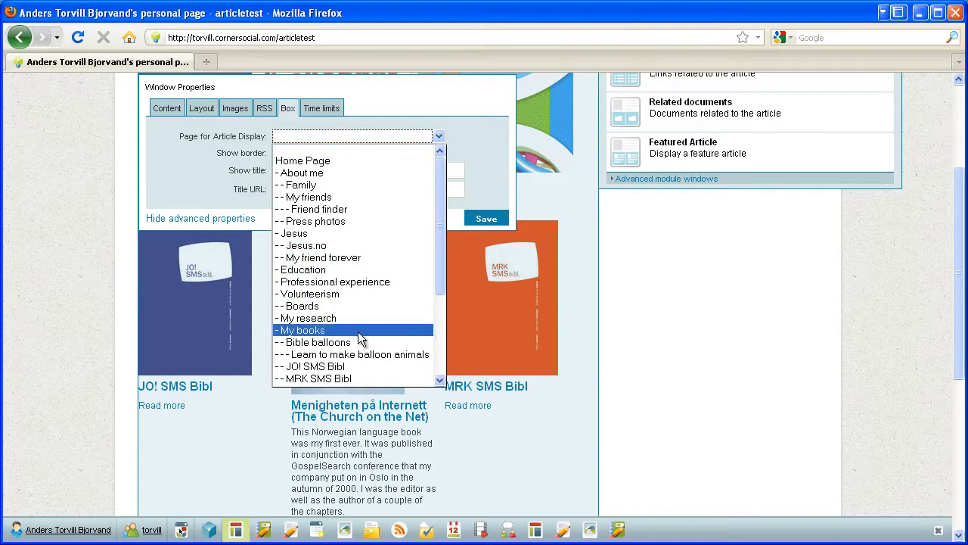
scroll(359, 336, down, 4)
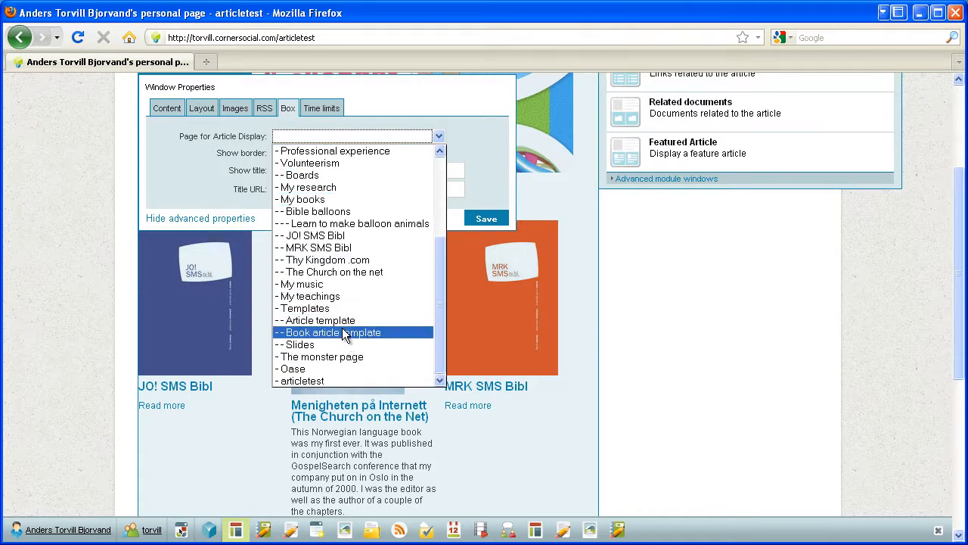
click(341, 332)
click(487, 218)
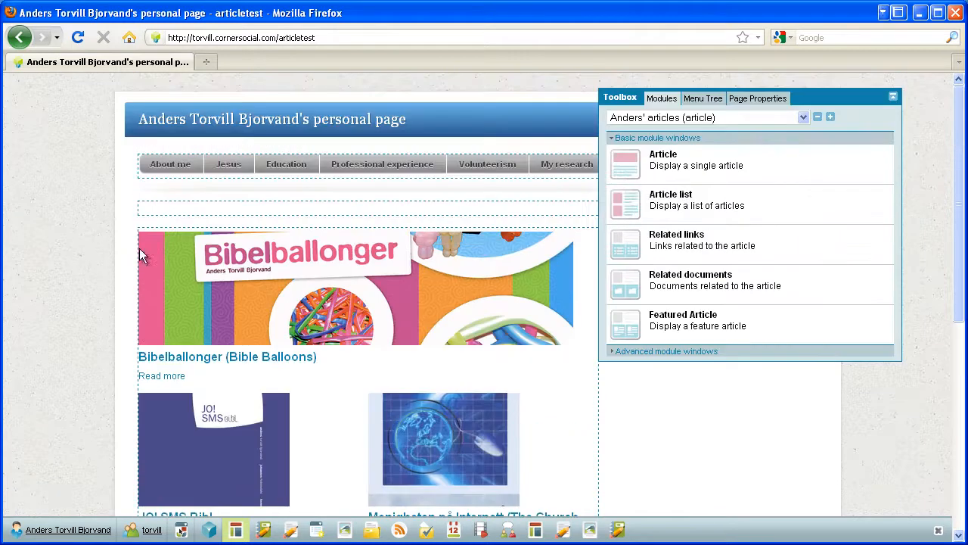
- Revert the page to live mode and check the article list's new row layout
click(150, 237)
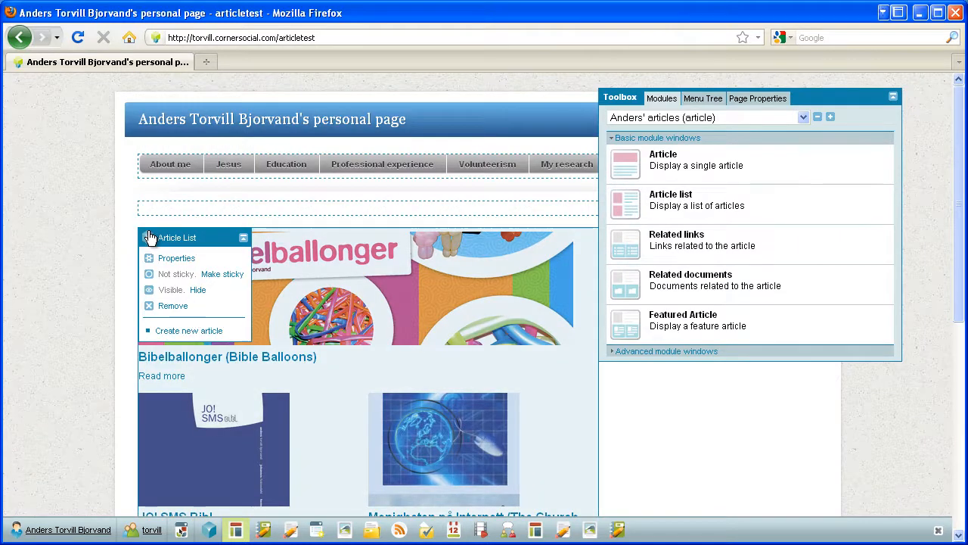
click(181, 529)
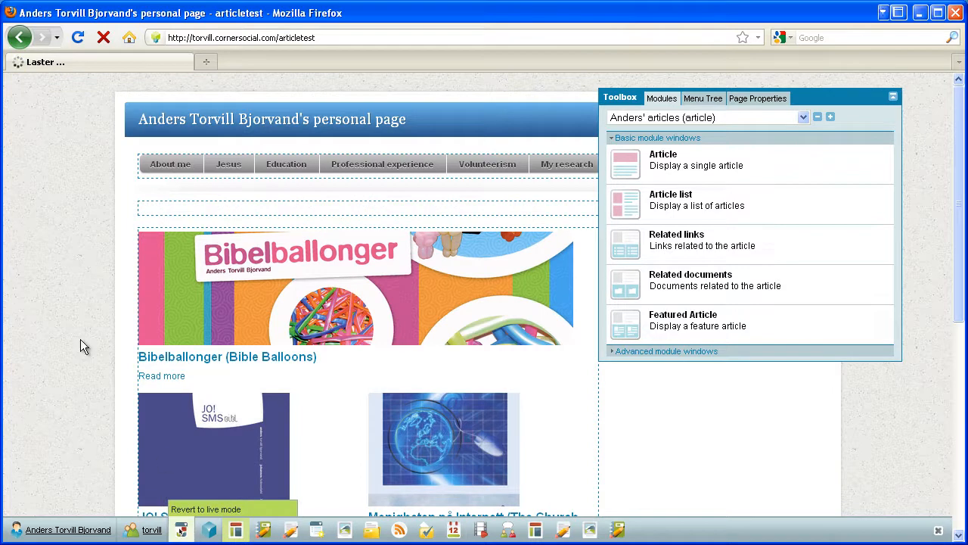
scroll(97, 252, down, 6)
scroll(97, 252, up, 4)
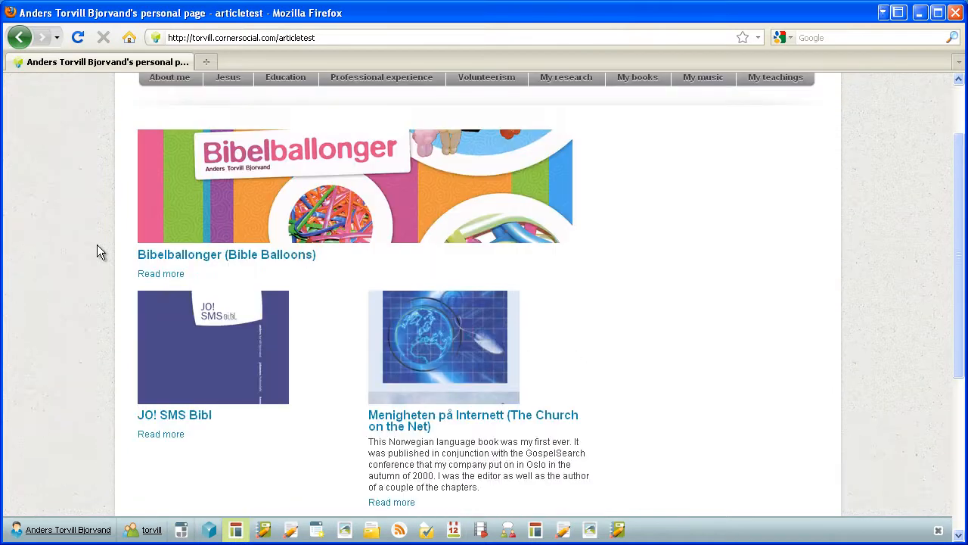
- Open the JO! SMS Bibl article from the list and look over its display page
click(250, 347)
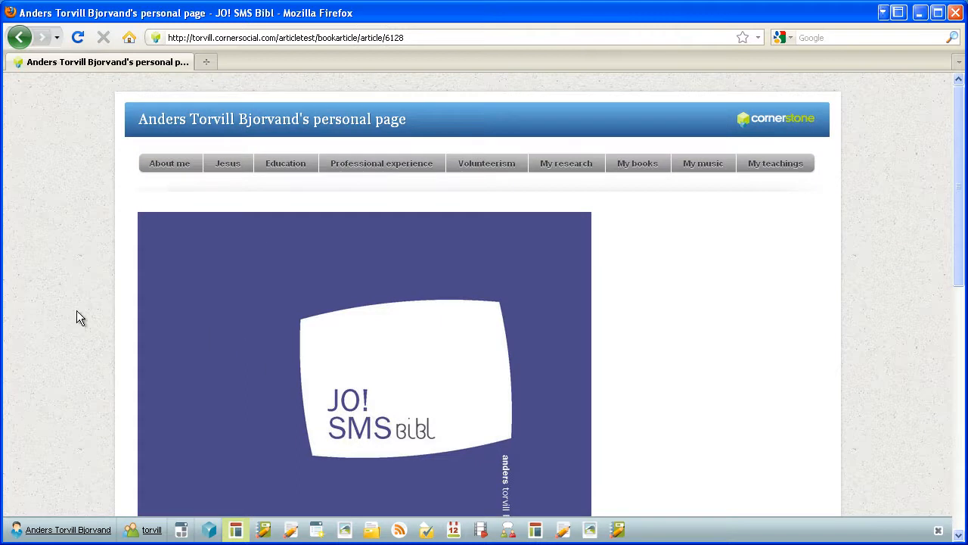
scroll(78, 318, down, 6)
scroll(76, 310, up, 5)
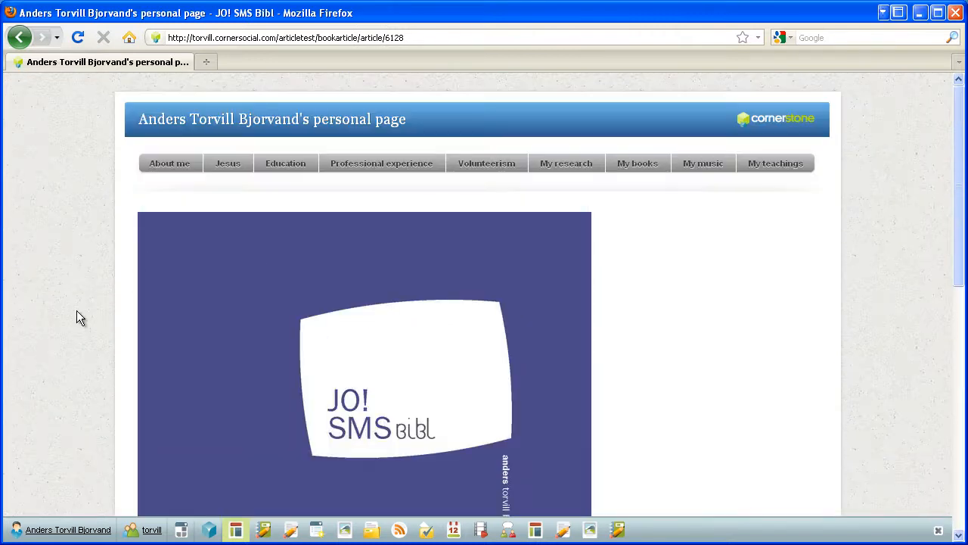